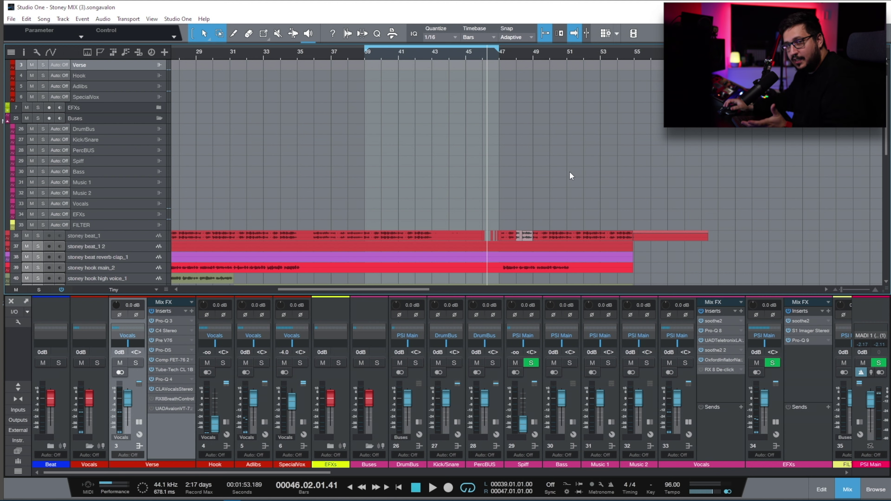
Step: Play the looped verse section from bar 39 to hear the processed vocals, and stop playback
{"action": "left_click", "coordinate": [363, 57]}
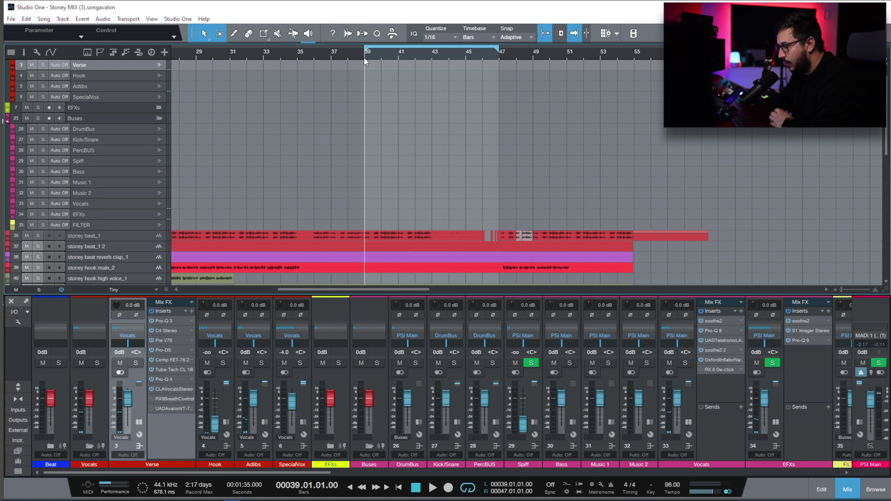
{"action": "key", "text": "space"}
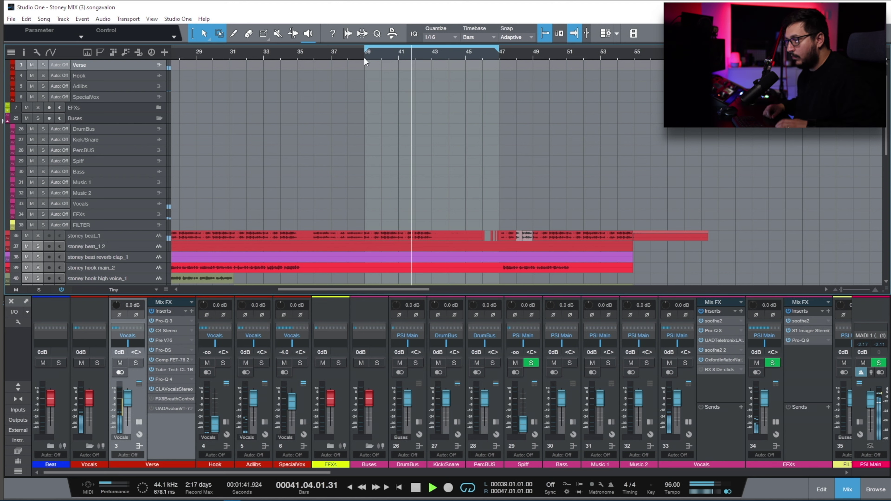
{"action": "key", "text": "space"}
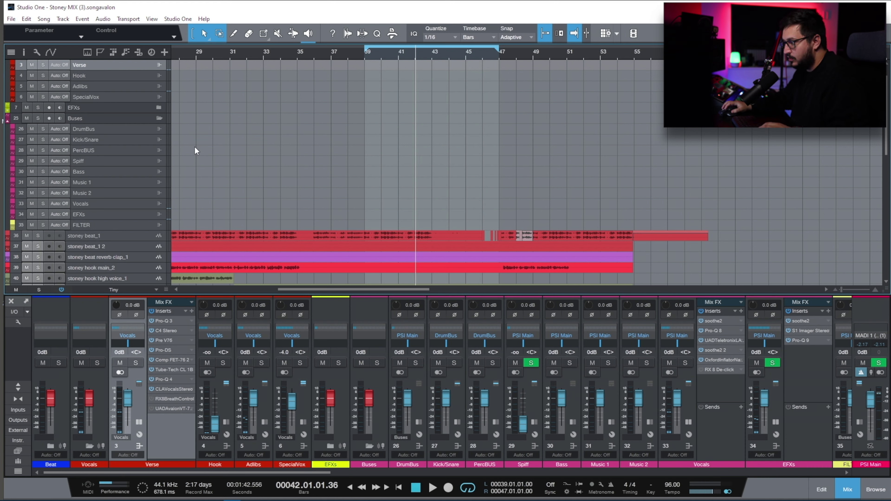
Step: Open the Verse channel's UAD Avalon VT-737sp, deactivate all inserts on the Verse channel and Vocals bus, and collapse the bus's inserts
{"action": "double_click", "coordinate": [183, 409]}
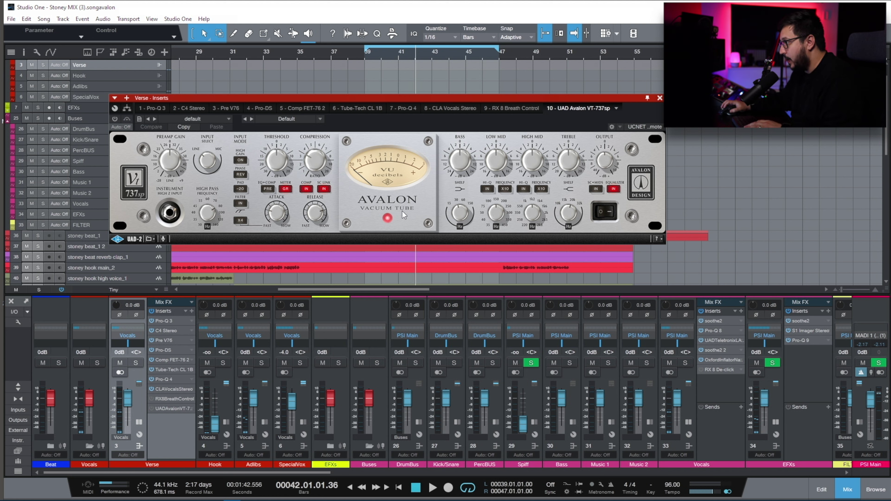
{"action": "left_click", "coordinate": [152, 311]}
{"action": "left_click", "coordinate": [699, 311]}
{"action": "left_click", "coordinate": [689, 421]}
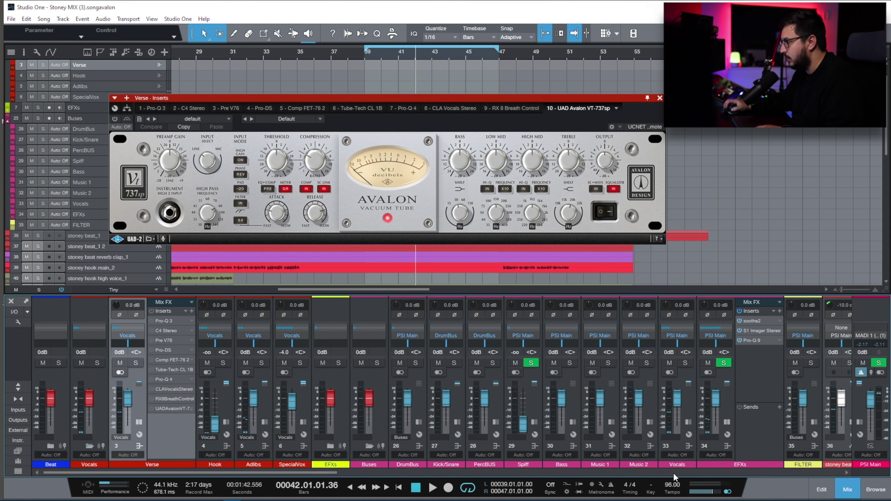
Step: Play the verse again from bar 39 without the vocal inserts, and stop playback
{"action": "left_click", "coordinate": [367, 56]}
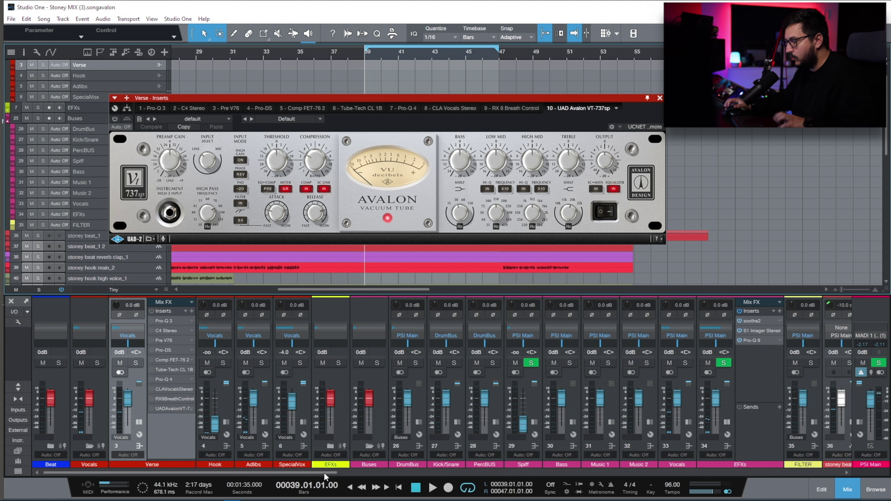
{"action": "key", "text": "space"}
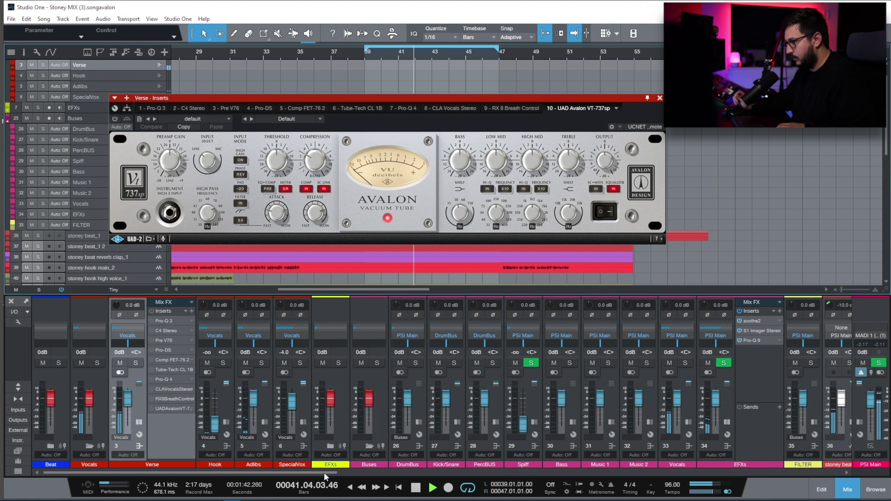
{"action": "key", "text": "space"}
Step: Solo the Verse vocal, play it from bar 39, and pull the EFXs bus fader down to -oo before stopping playback
{"action": "key", "text": "KP_0"}
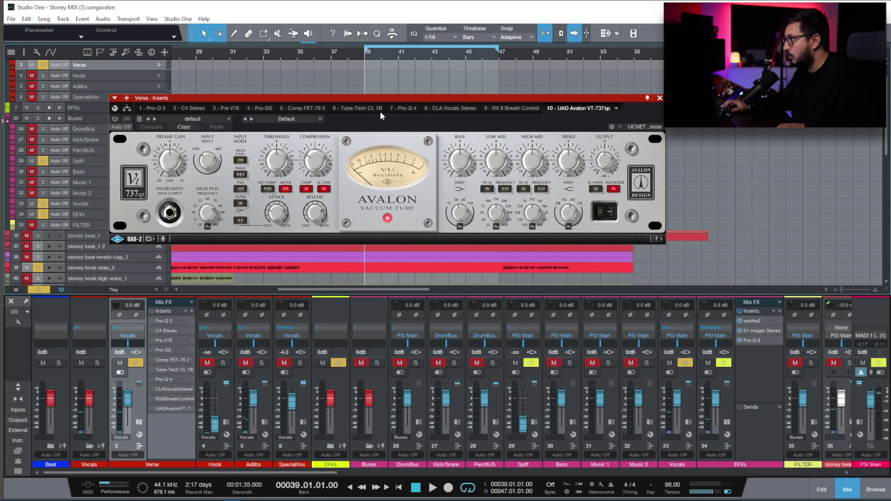
{"action": "key", "text": "space"}
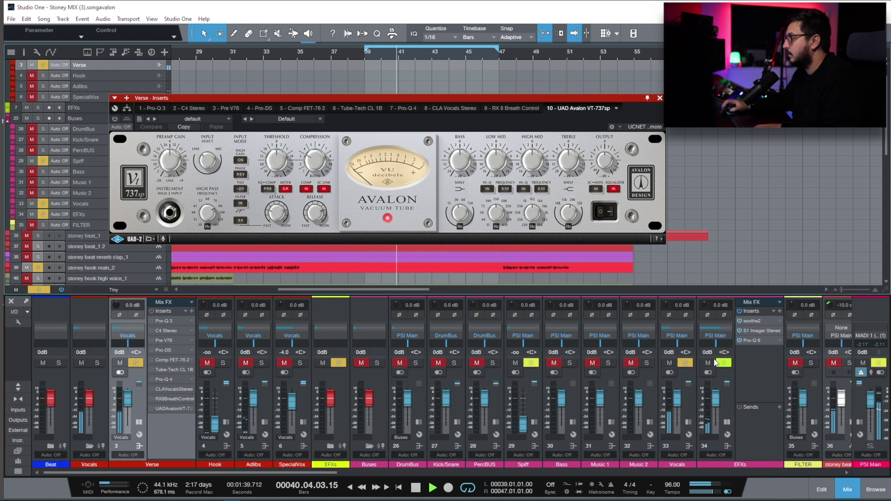
{"action": "left_click_drag", "start_coordinate": [715, 399], "coordinate": [707, 484]}
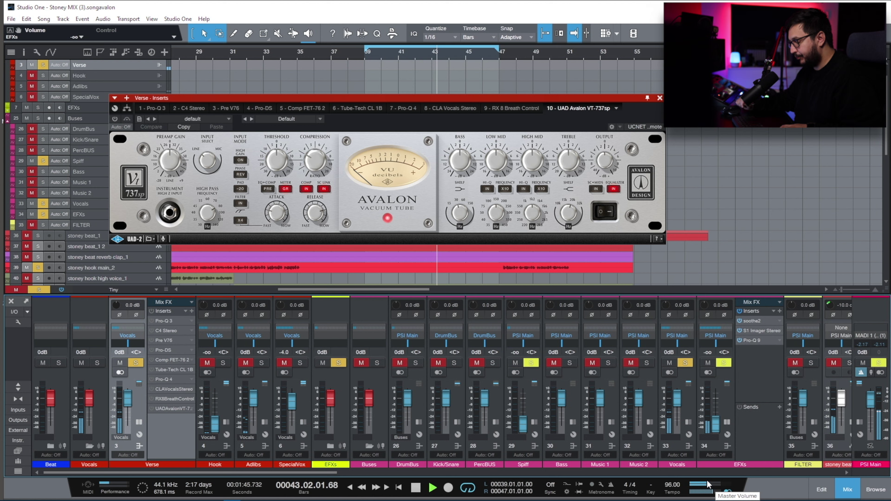
{"action": "key", "text": "space"}
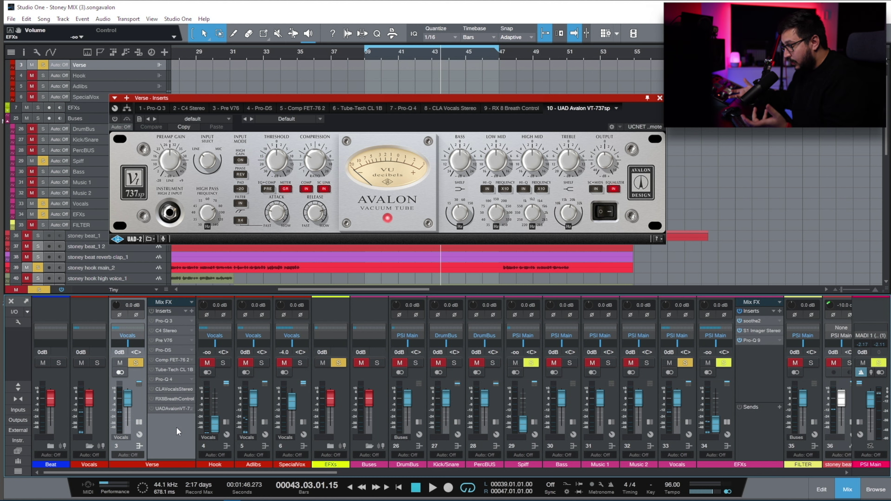
{"action": "left_click", "coordinate": [727, 446]}
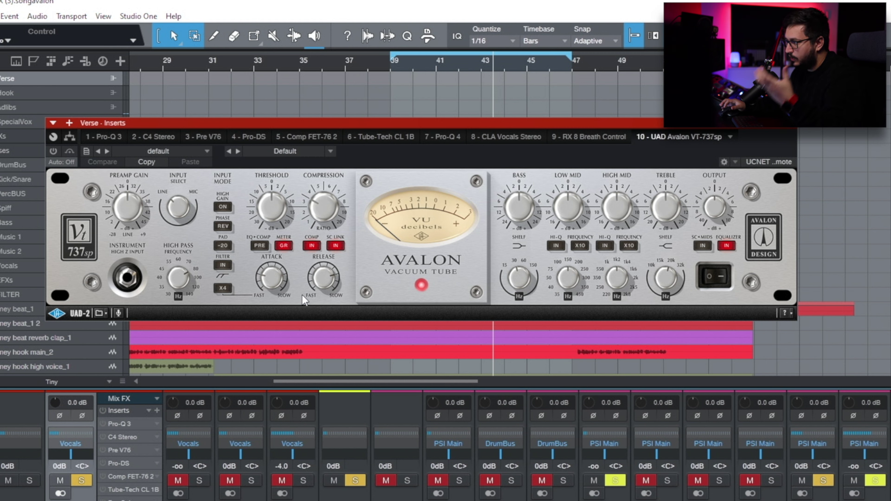
Step: Try the Avalon's input selector and switch its high-pass filter in and out
{"action": "left_click", "coordinate": [182, 220]}
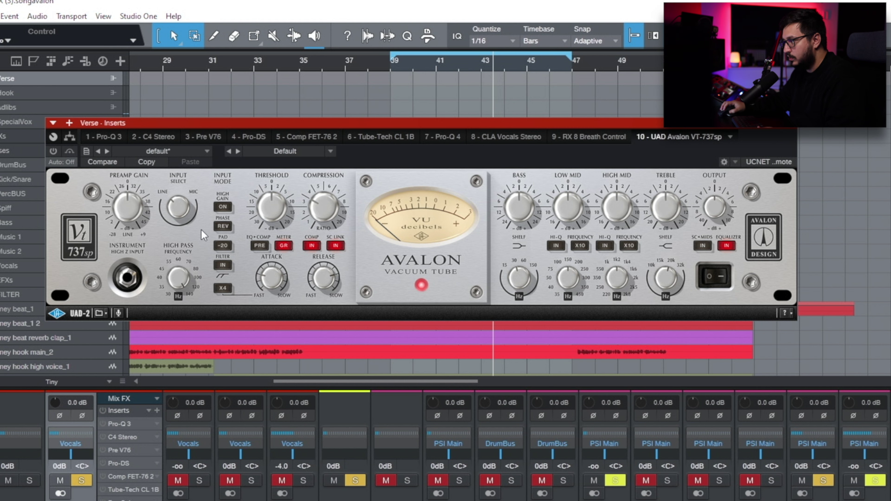
{"action": "left_click", "coordinate": [223, 265]}
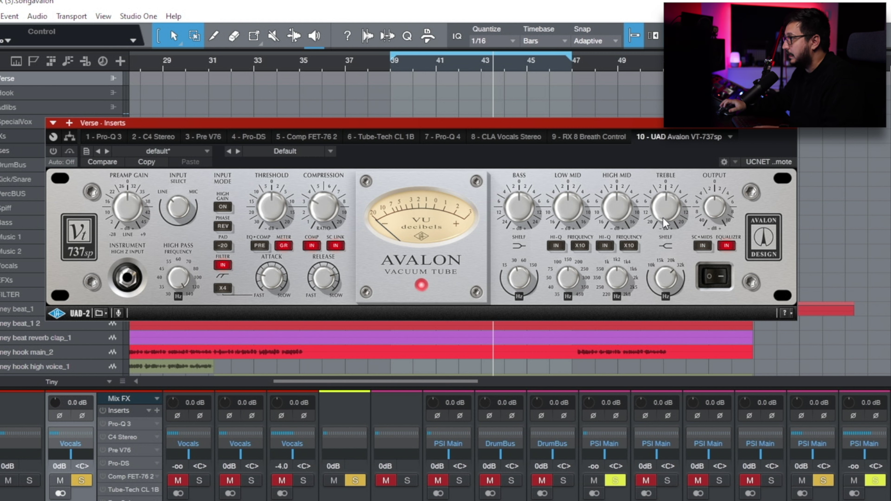
{"action": "left_click", "coordinate": [221, 265]}
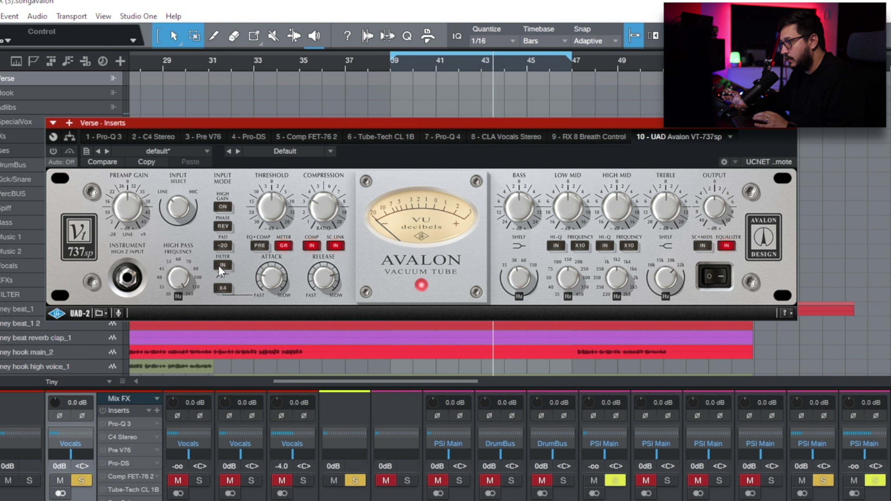
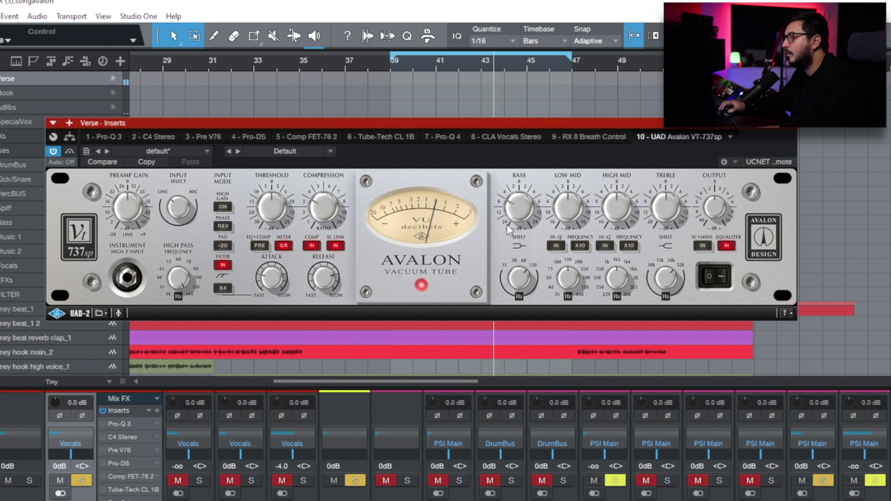
Step: Adjust the Avalon compressor's attack and lower its threshold while the soloed verse plays
{"action": "left_click_drag", "start_coordinate": [534, 187], "coordinate": [531, 198]}
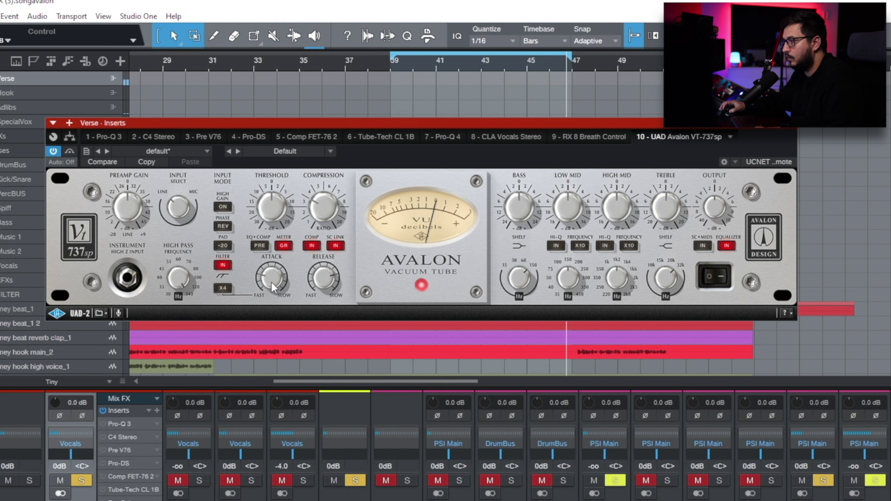
{"action": "scroll", "coordinate": [274, 210], "scroll_direction": "down", "scroll_amount": 2}
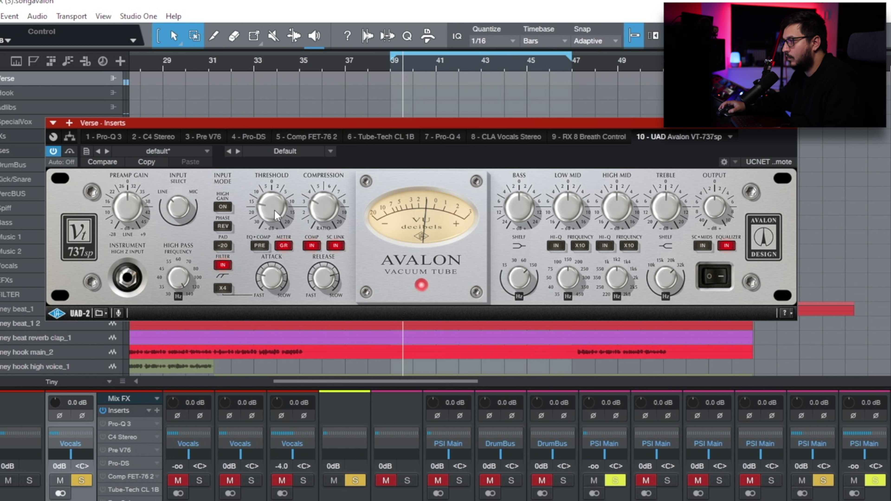
{"action": "scroll", "coordinate": [323, 210], "scroll_direction": "up", "scroll_amount": 1}
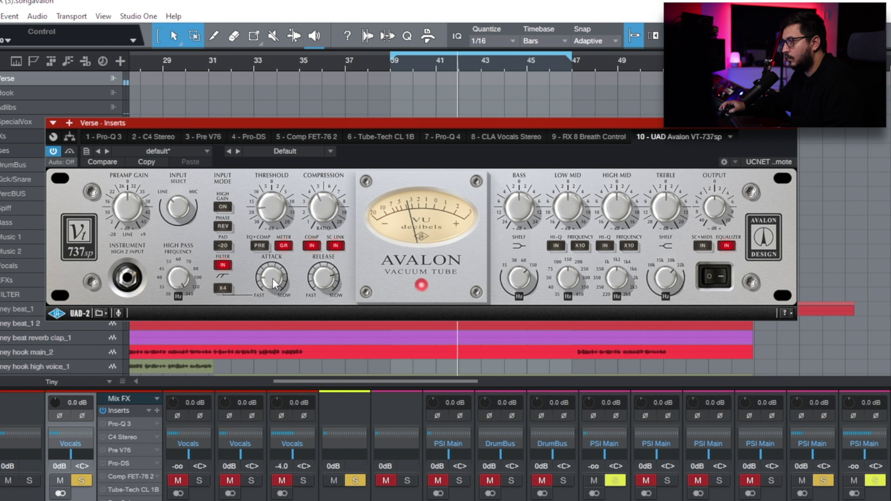
{"action": "scroll", "coordinate": [313, 300], "scroll_direction": "down", "scroll_amount": 1}
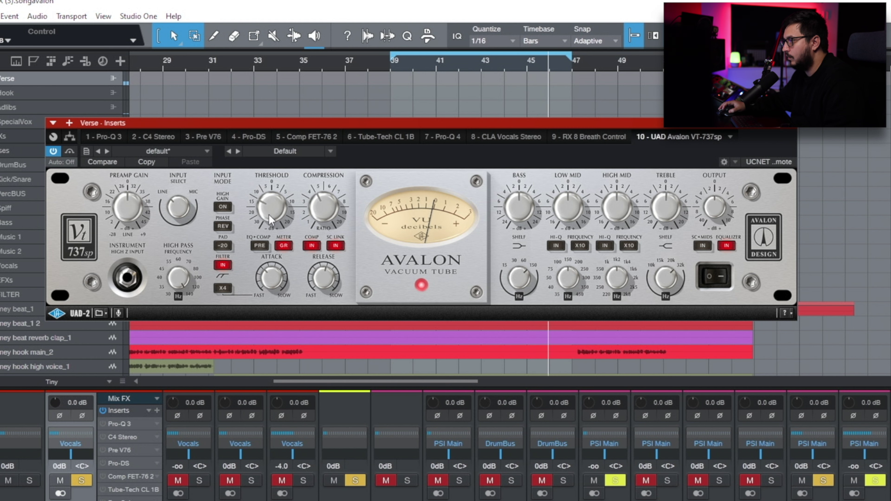
{"action": "left_click_drag", "start_coordinate": [267, 217], "coordinate": [263, 222]}
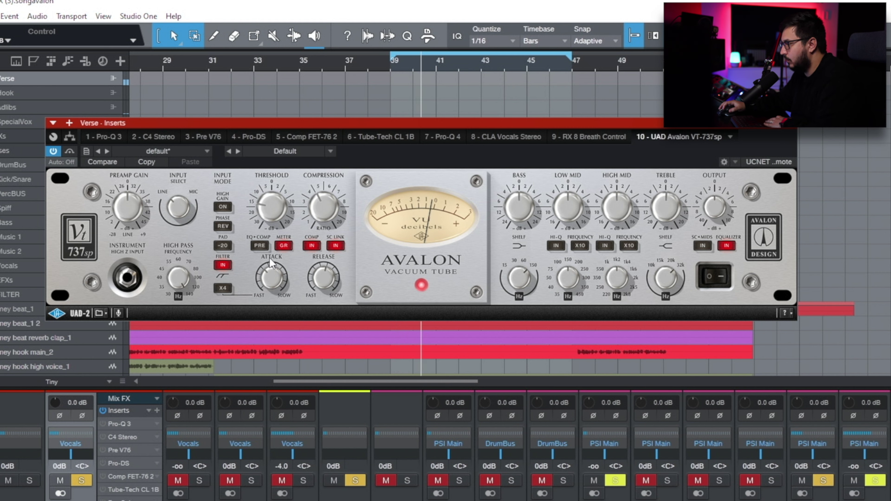
Step: Compare the verse with the Avalon bypassed and active, and try its X4 switch on and off
{"action": "left_click", "coordinate": [69, 152]}
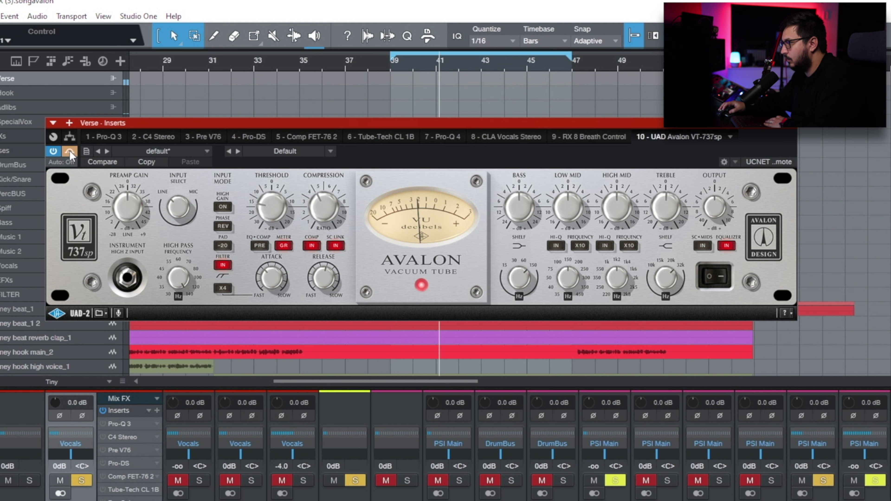
{"action": "left_click", "coordinate": [69, 151]}
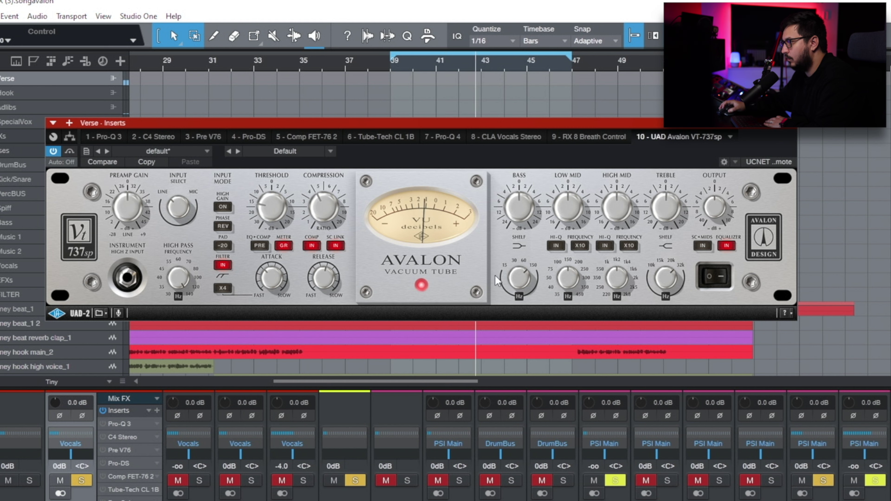
{"action": "left_click", "coordinate": [223, 289]}
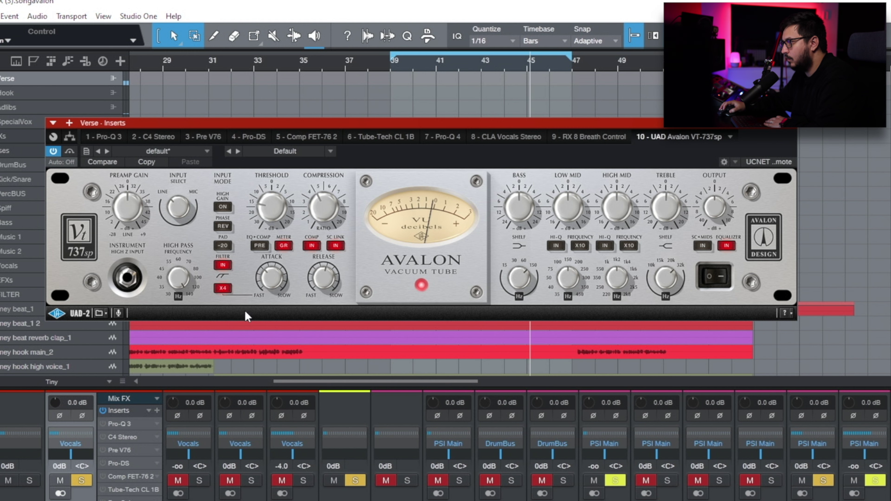
{"action": "left_click", "coordinate": [223, 288]}
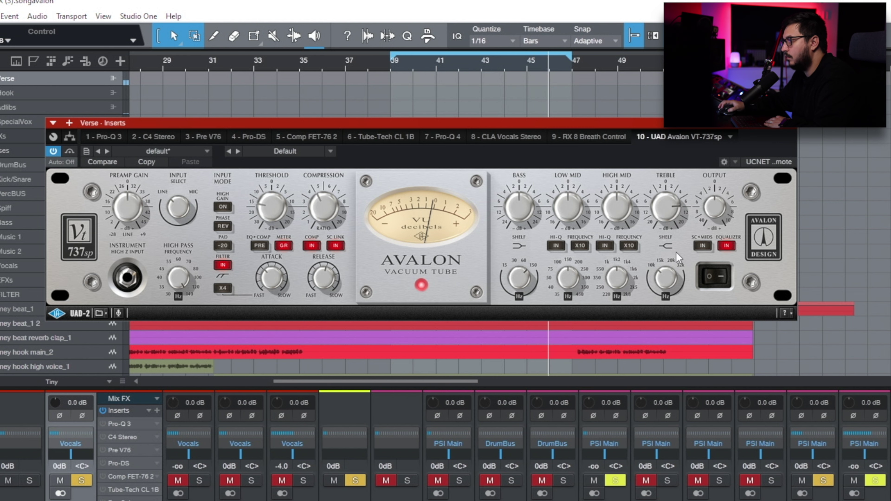
Step: Activate Hi-Q and X10 on the Avalon's low-mid band, tune its frequency and gain, and compare with the unit powered off and on
{"action": "left_click", "coordinate": [556, 245]}
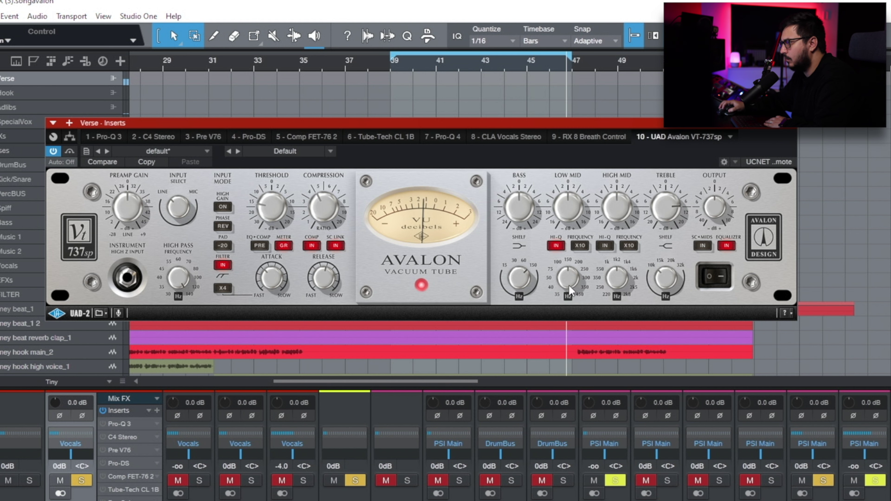
{"action": "left_click_drag", "start_coordinate": [569, 282], "coordinate": [595, 215]}
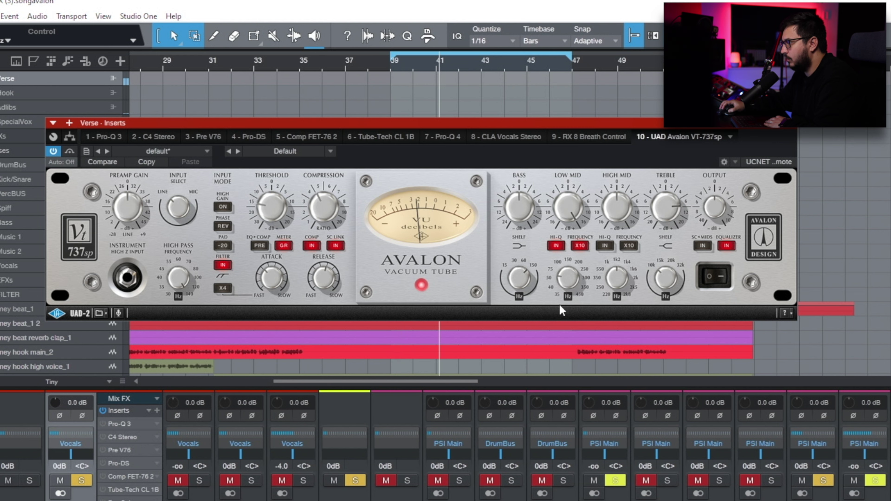
{"action": "left_click_drag", "start_coordinate": [565, 300], "coordinate": [556, 343]}
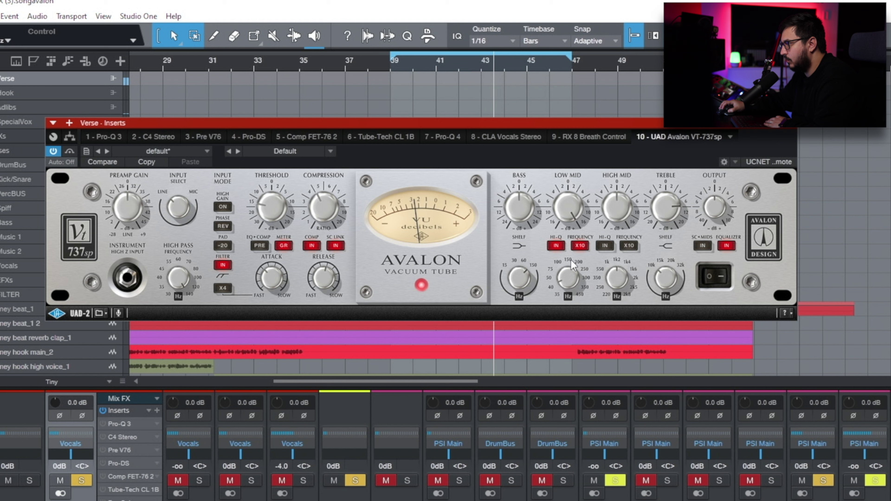
{"action": "left_click_drag", "start_coordinate": [557, 217], "coordinate": [554, 291]}
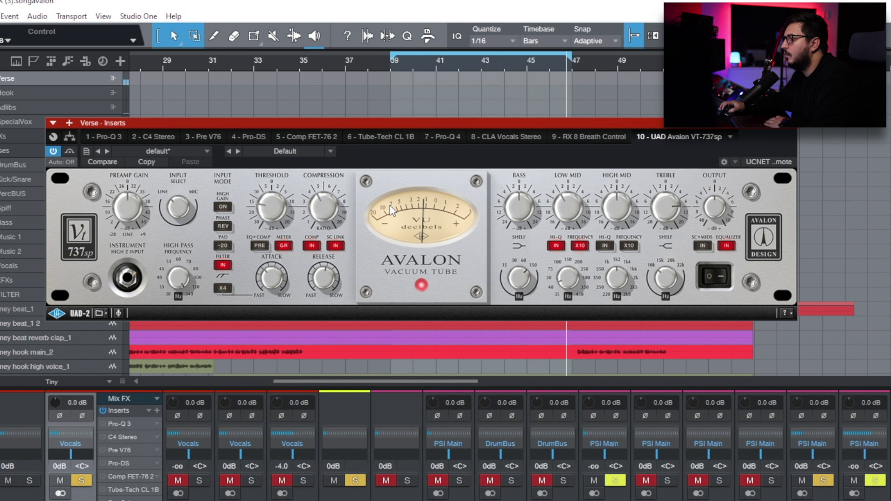
{"action": "left_click", "coordinate": [712, 276]}
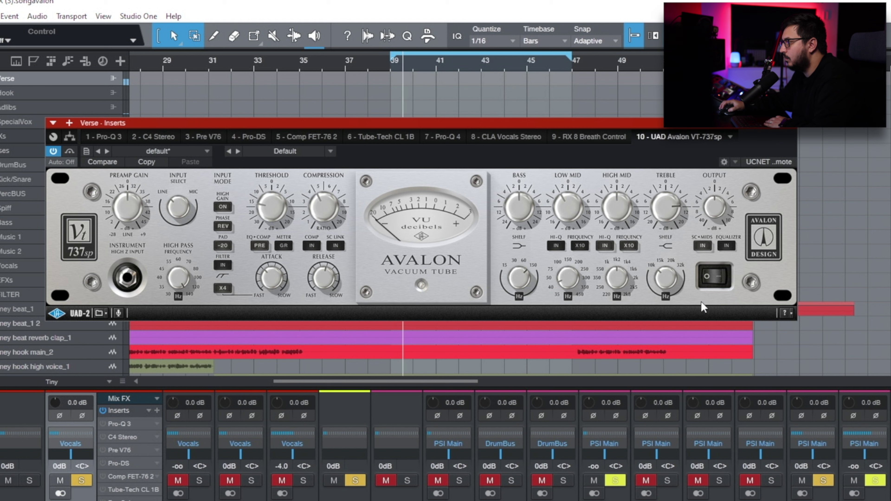
{"action": "left_click", "coordinate": [712, 276]}
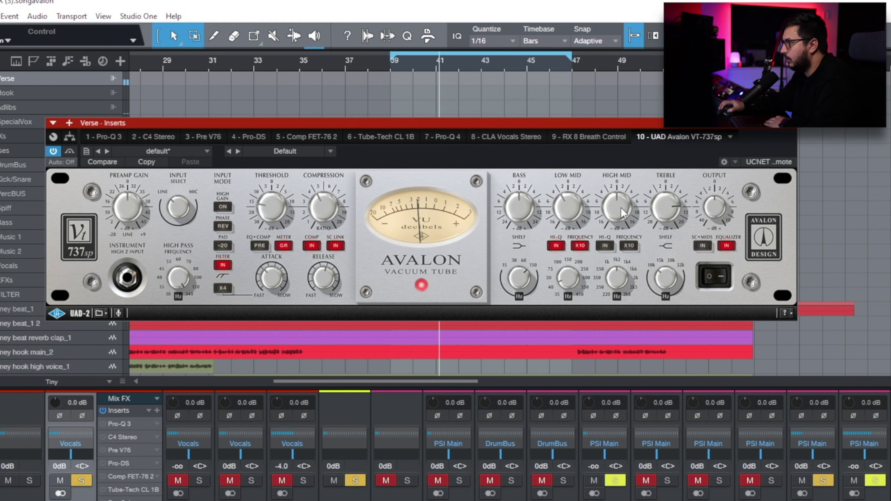
Step: Adjust the gain of the Avalon's high-mid band and sweep its frequency while the soloed verse plays
{"action": "left_click_drag", "start_coordinate": [625, 213], "coordinate": [642, 188]}
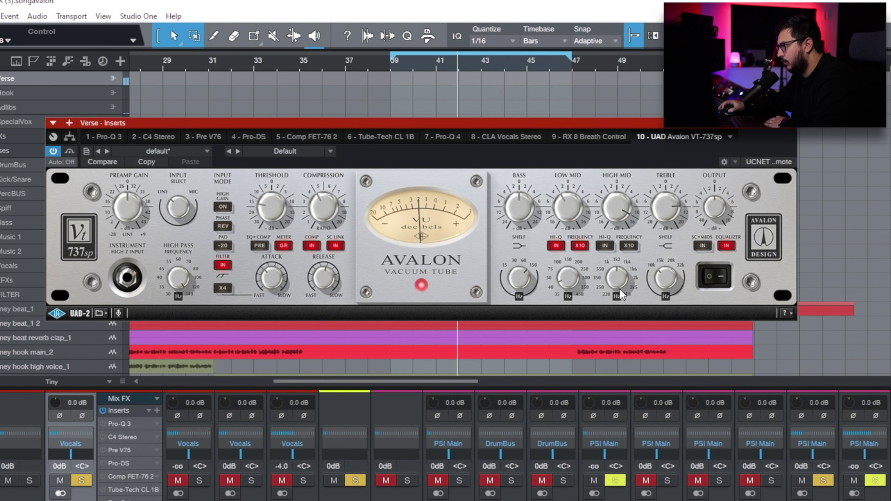
{"action": "left_click_drag", "start_coordinate": [611, 221], "coordinate": [613, 240]}
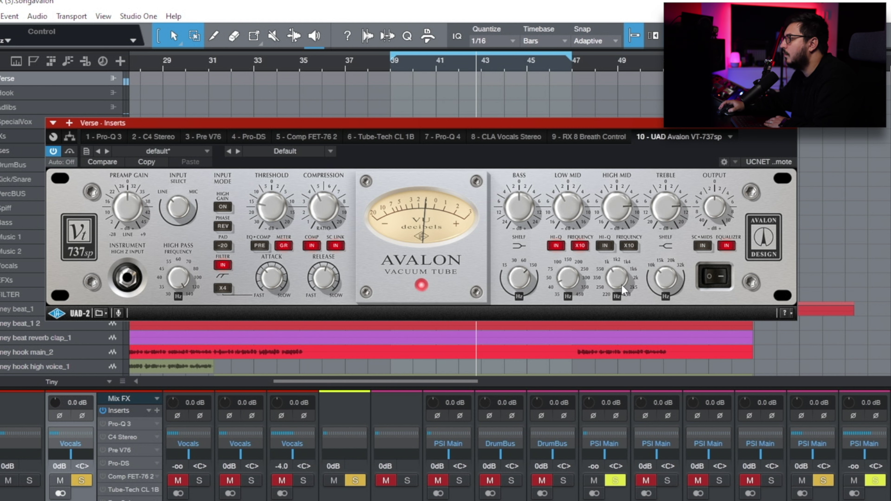
{"action": "left_click_drag", "start_coordinate": [620, 225], "coordinate": [627, 284]}
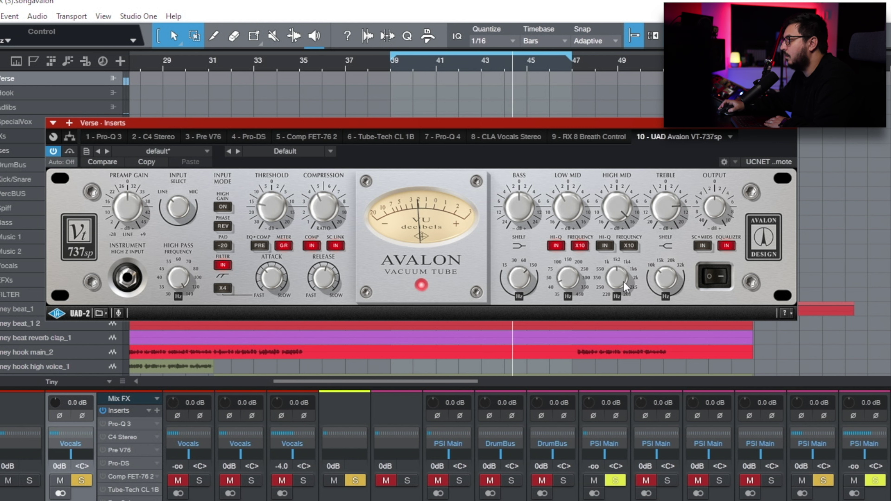
{"action": "scroll", "coordinate": [621, 281], "scroll_direction": "up", "scroll_amount": 2}
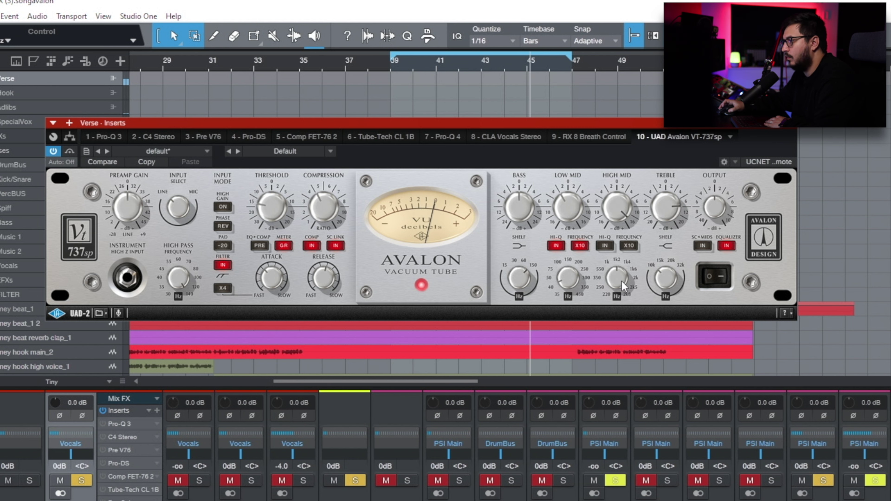
{"action": "scroll", "coordinate": [622, 281], "scroll_direction": "up", "scroll_amount": 2}
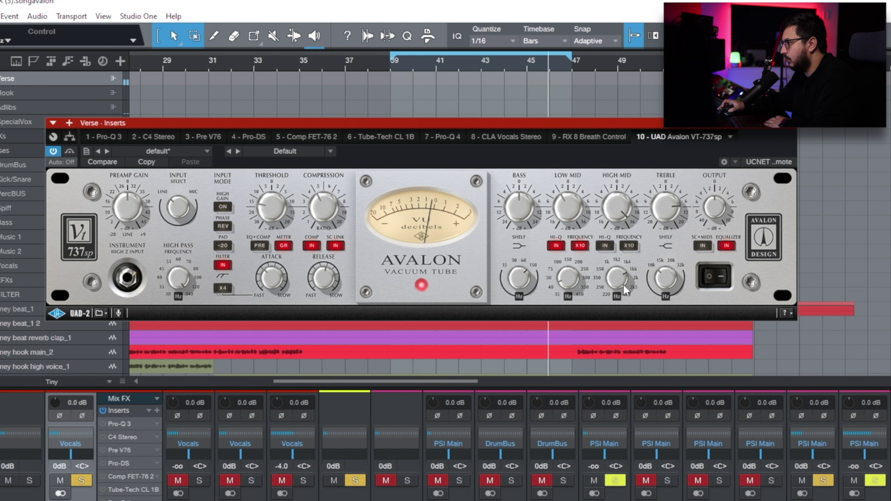
{"action": "scroll", "coordinate": [623, 284], "scroll_direction": "down", "scroll_amount": 4}
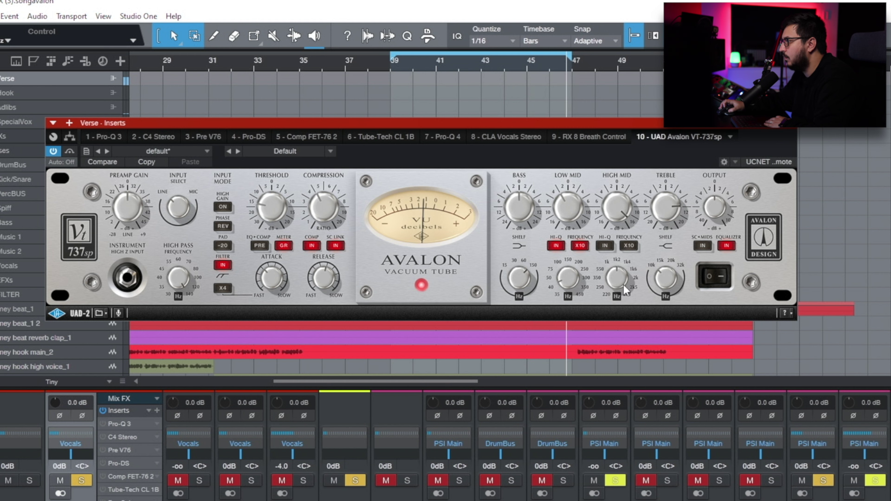
{"action": "scroll", "coordinate": [620, 227], "scroll_direction": "up", "scroll_amount": 2}
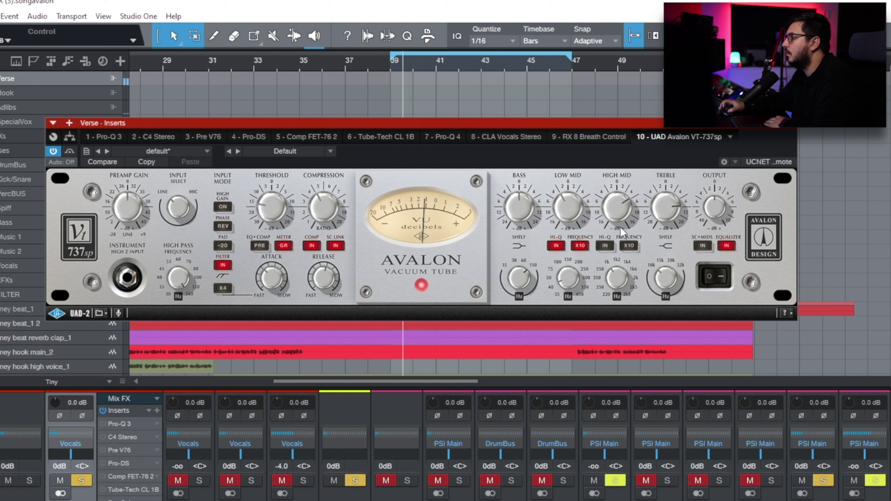
Step: Compare the verse repeatedly with the Avalon powered off and on, and fine-tune the high-mid gain
{"action": "left_click", "coordinate": [714, 276]}
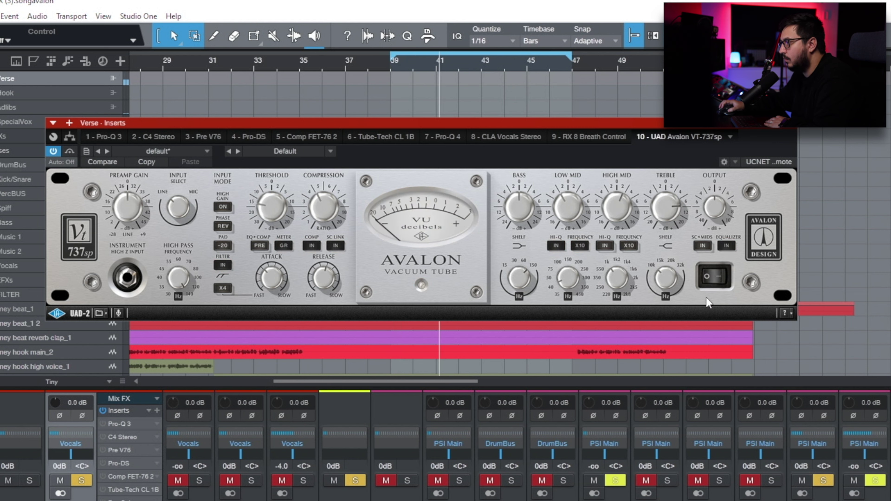
{"action": "left_click", "coordinate": [716, 277]}
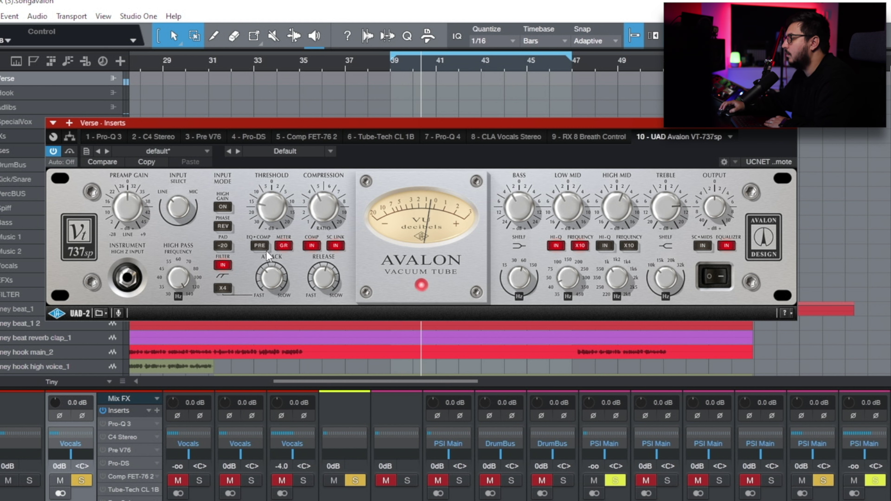
{"action": "left_click", "coordinate": [704, 279]}
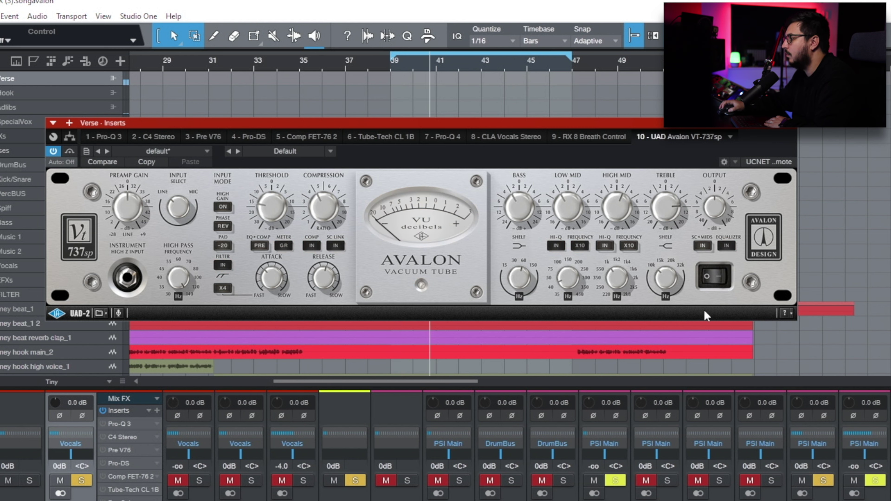
{"action": "left_click", "coordinate": [717, 283]}
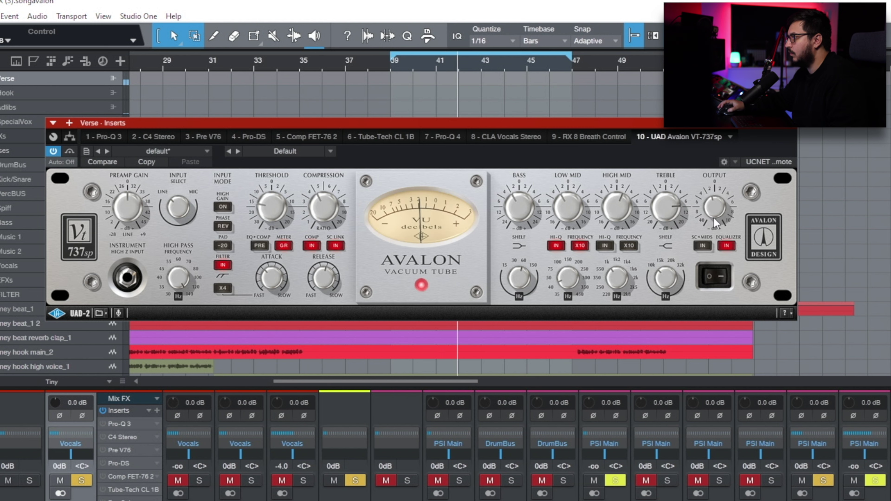
{"action": "left_click", "coordinate": [711, 279]}
{"action": "left_click", "coordinate": [720, 279]}
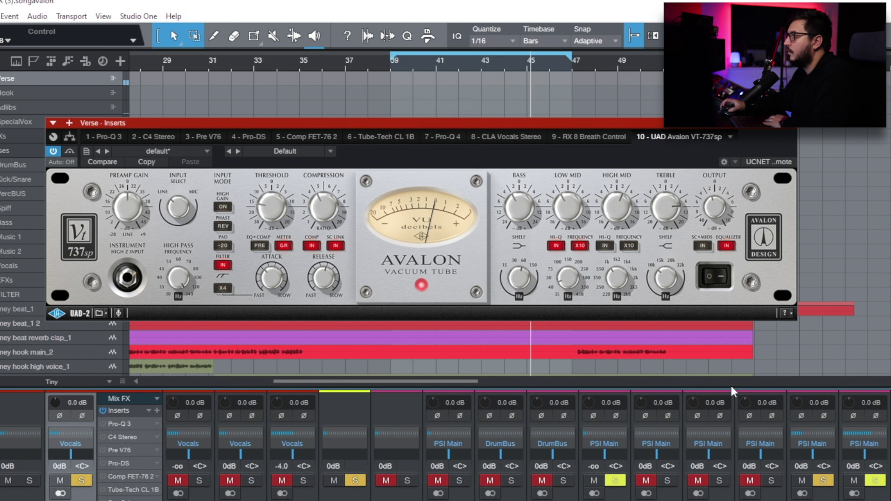
{"action": "left_click", "coordinate": [714, 277]}
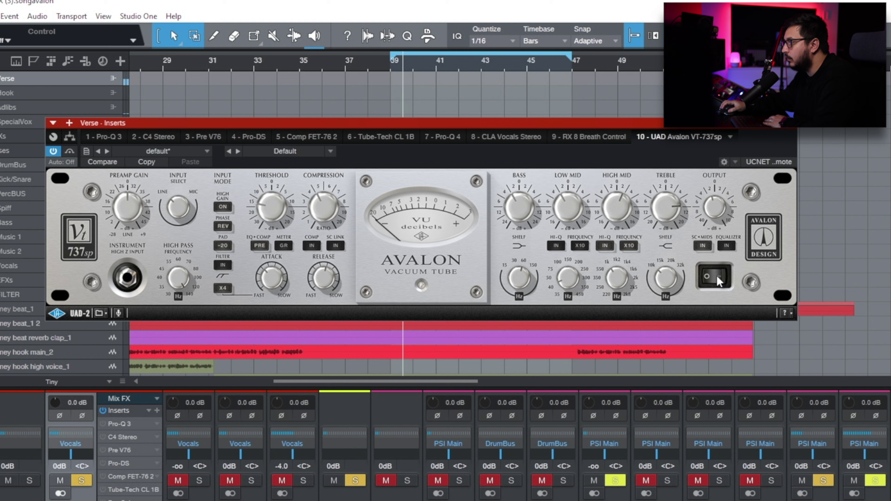
{"action": "left_click", "coordinate": [716, 275]}
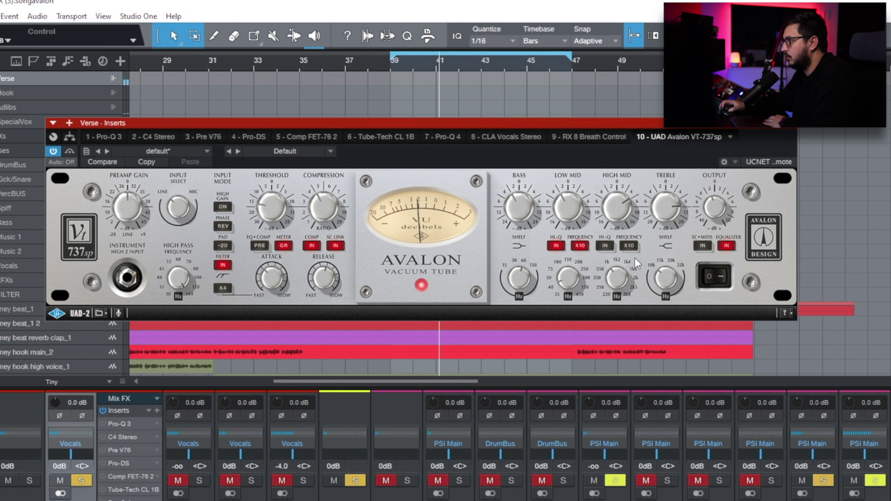
{"action": "left_click_drag", "start_coordinate": [610, 210], "coordinate": [611, 211]}
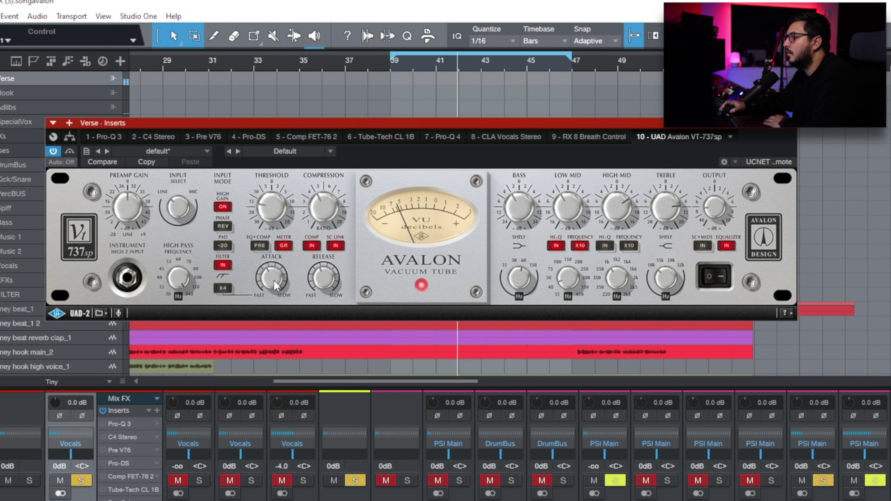
Step: Try the Avalon's X4 switch while adjusting the compressor's attack, and turn High Gain off
{"action": "left_click", "coordinate": [223, 288]}
{"action": "mouse_move", "coordinate": [274, 291]}
{"action": "left_mouse_down"}
{"action": "mouse_move", "coordinate": [283, 234]}
{"action": "mouse_move", "coordinate": [276, 307]}
{"action": "mouse_move", "coordinate": [273, 287]}
{"action": "left_mouse_up"}
{"action": "scroll", "coordinate": [272, 285], "scroll_direction": "up", "scroll_amount": 5}
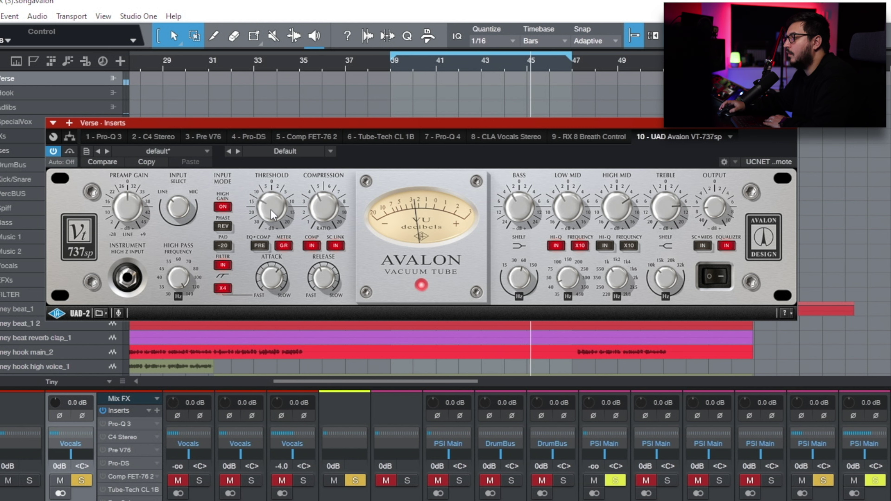
{"action": "left_click", "coordinate": [223, 207]}
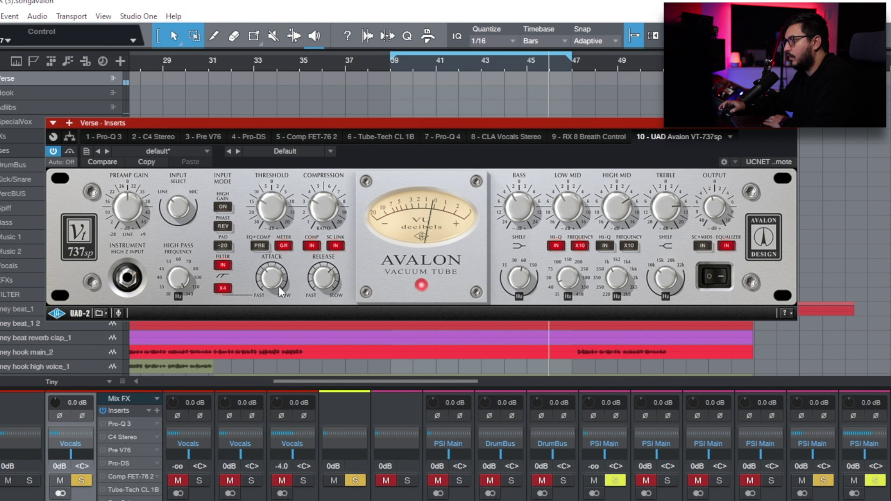
{"action": "left_click", "coordinate": [220, 290]}
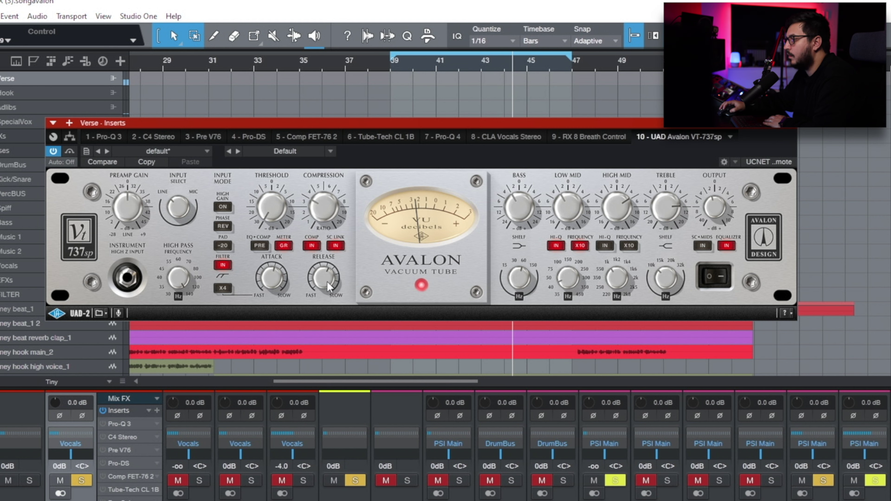
Step: Switch the Avalon's high-pass filter out and back in, and do the same with its equalizer section
{"action": "left_click", "coordinate": [224, 265]}
{"action": "left_click", "coordinate": [222, 265]}
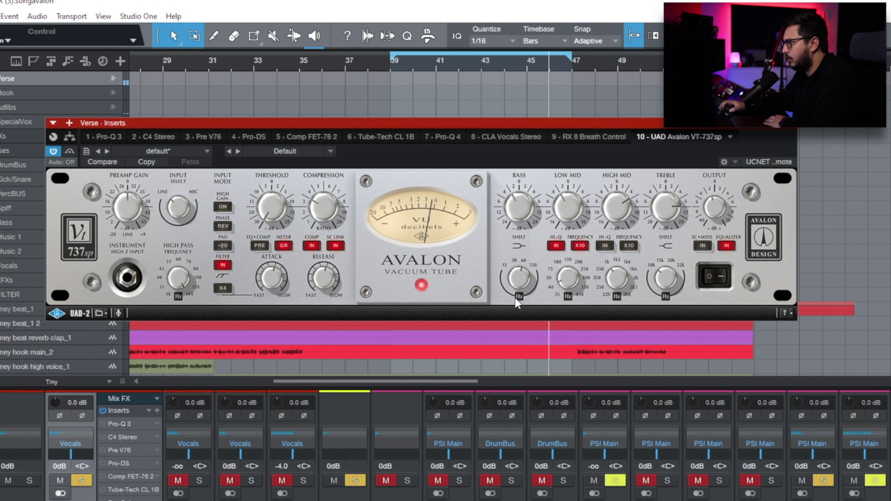
{"action": "left_click", "coordinate": [726, 245]}
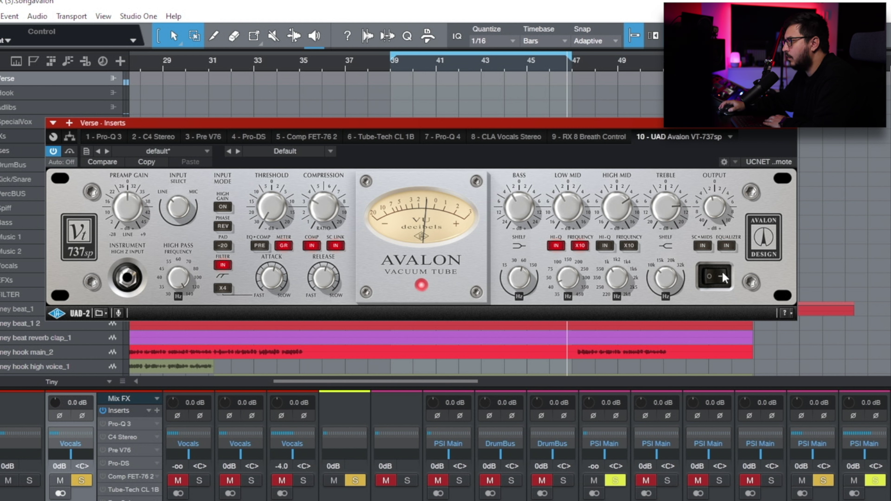
{"action": "left_click", "coordinate": [726, 245]}
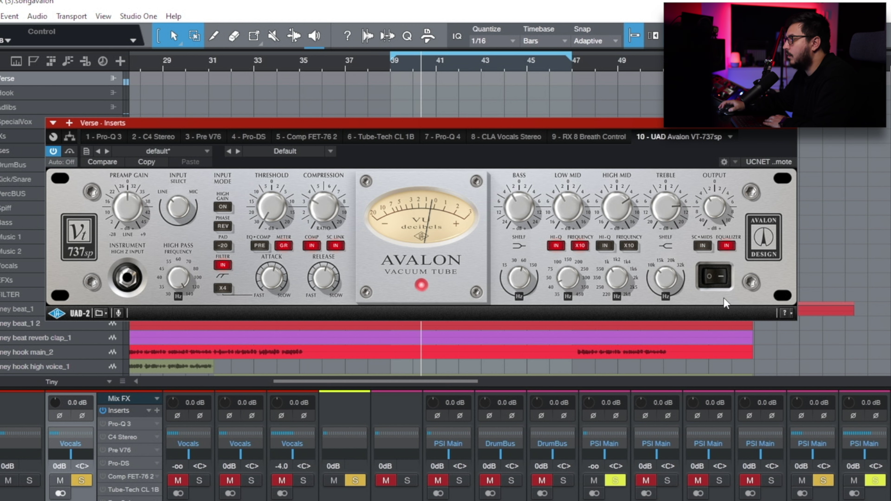
Step: Compare the verse with the whole Avalon unit powered off and on
{"action": "left_click", "coordinate": [714, 276]}
{"action": "left_click", "coordinate": [721, 286]}
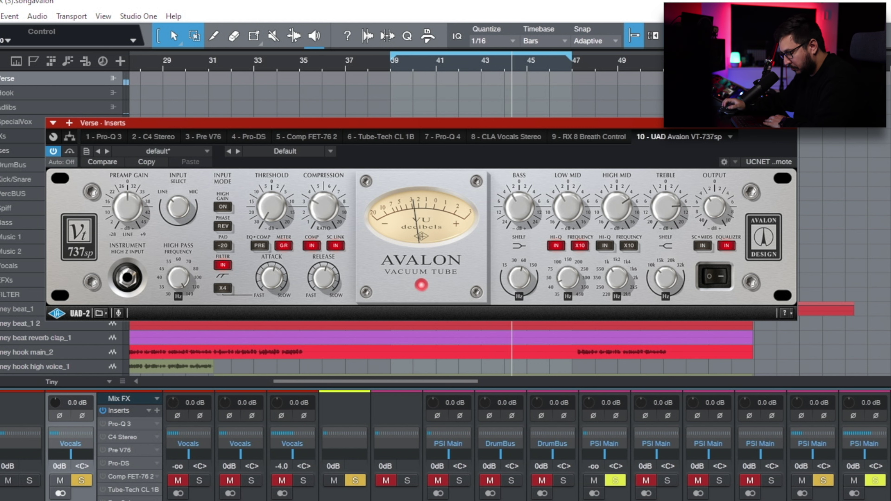
{"action": "left_click", "coordinate": [723, 277]}
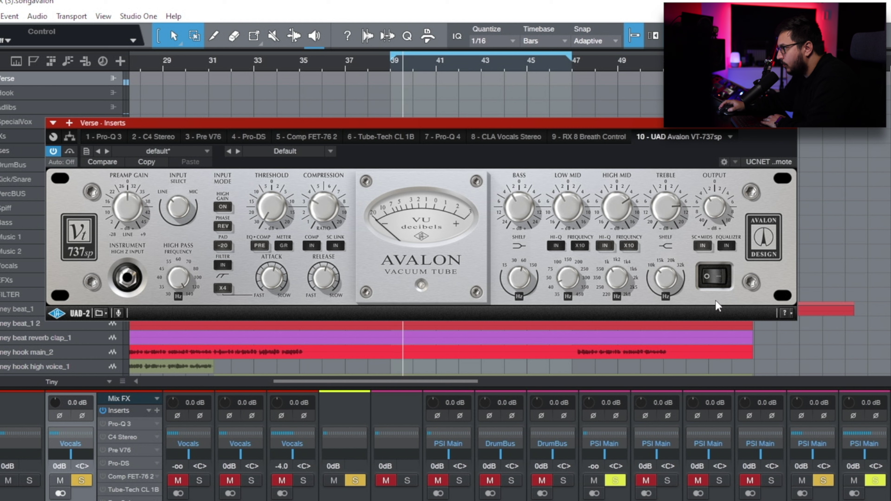
{"action": "left_click", "coordinate": [722, 278]}
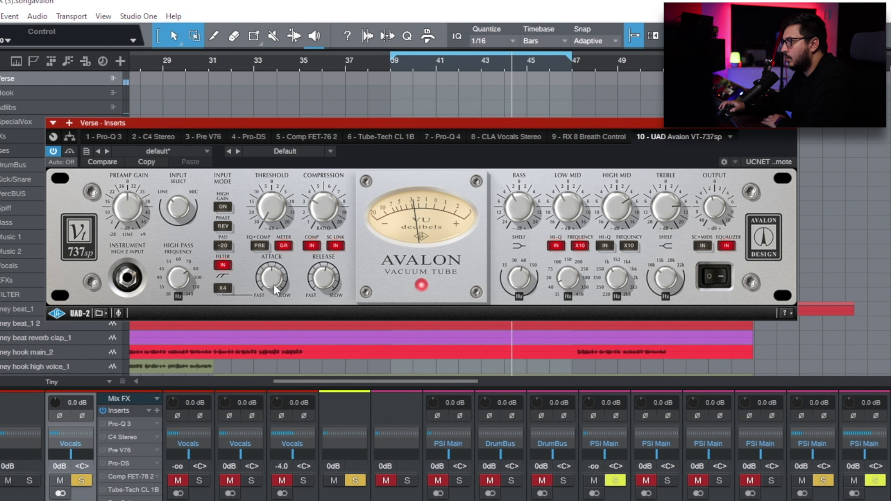
Step: Turn on the Avalon's High Gain mode and compare the verse with the unit off and on
{"action": "left_click", "coordinate": [222, 206]}
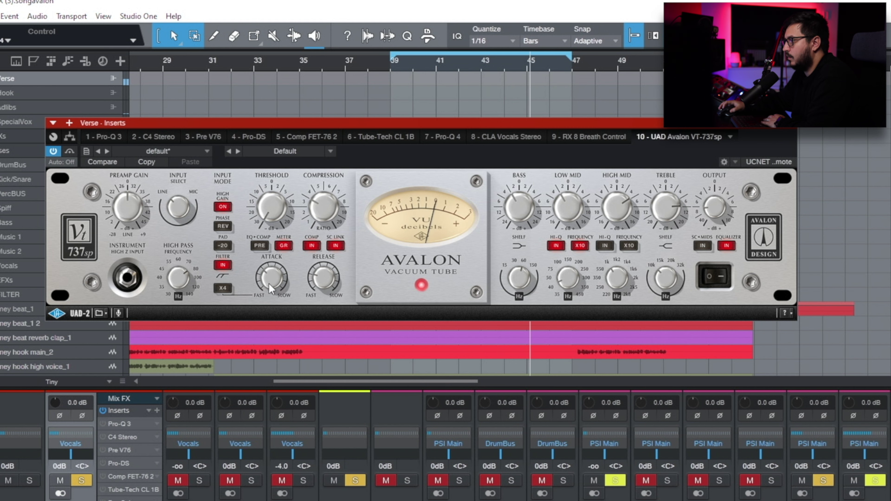
{"action": "left_click", "coordinate": [711, 277]}
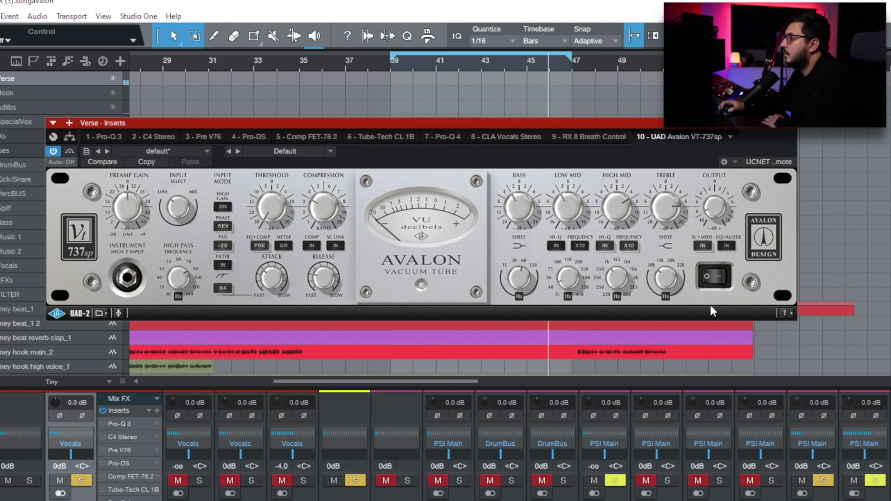
{"action": "left_click", "coordinate": [719, 285]}
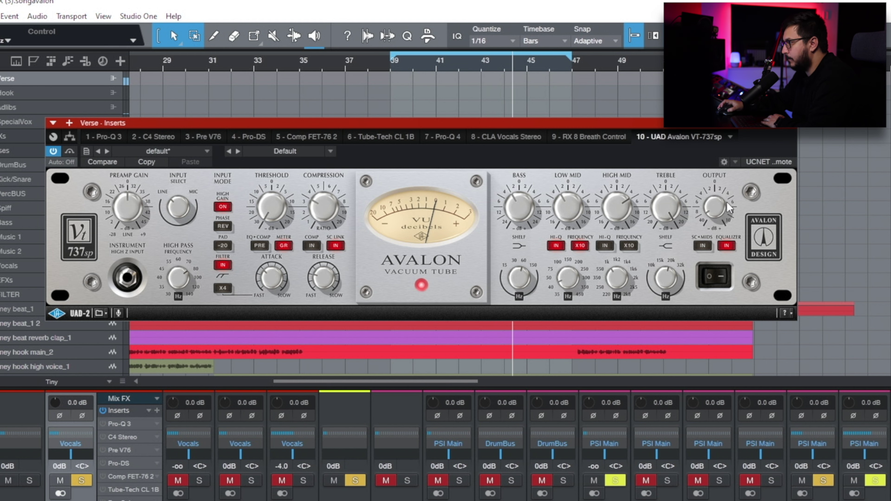
Step: Compare the unprocessed verse with the Avalon's sound with its compressor bypassed, cycling the unit's power twice
{"action": "left_click", "coordinate": [714, 277]}
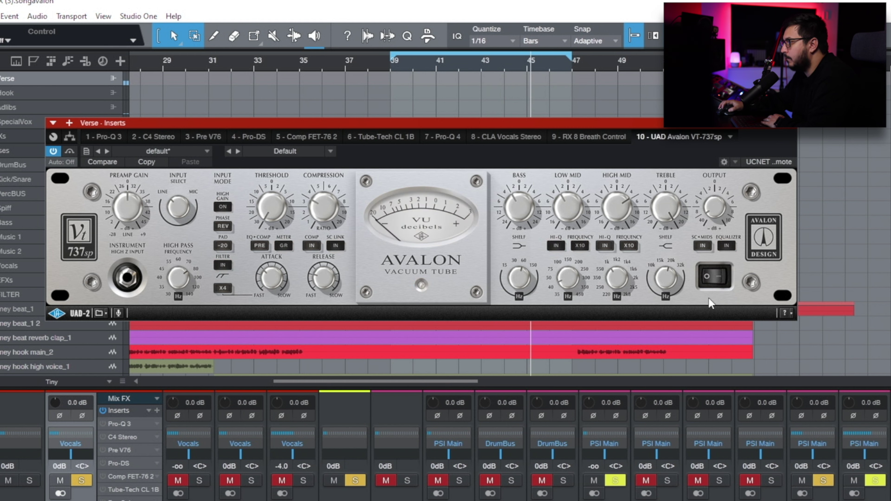
{"action": "left_click", "coordinate": [714, 277]}
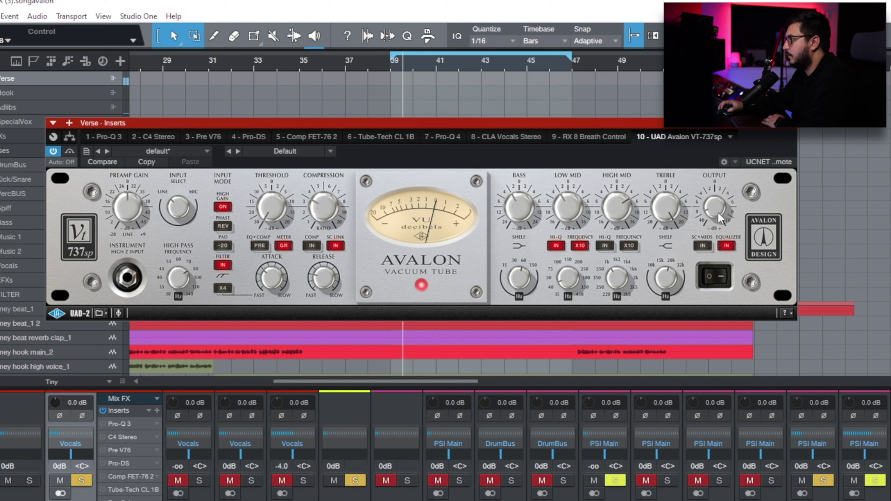
{"action": "left_click", "coordinate": [711, 281]}
{"action": "left_click", "coordinate": [711, 283]}
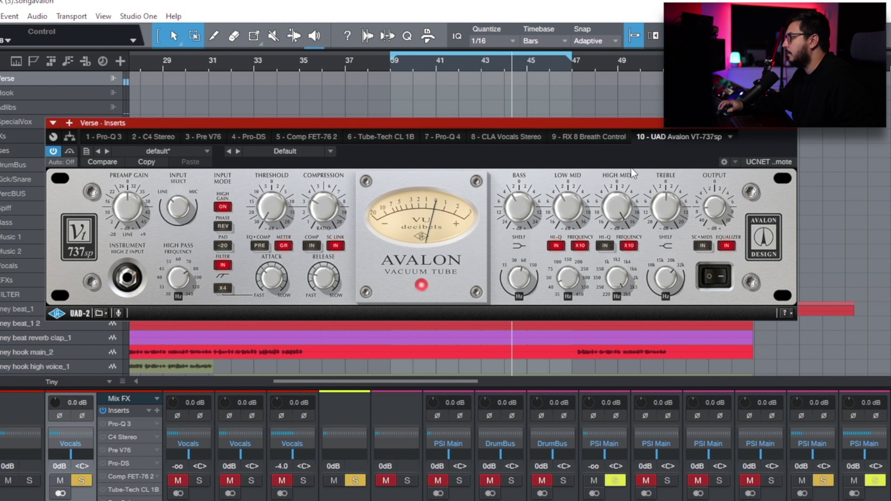
Step: Tune the Avalon's high-mid frequency with X10 engaged and adjust the treble gain
{"action": "mouse_move", "coordinate": [615, 278]}
{"action": "left_mouse_down"}
{"action": "mouse_move", "coordinate": [621, 294]}
{"action": "mouse_move", "coordinate": [622, 285]}
{"action": "left_mouse_up"}
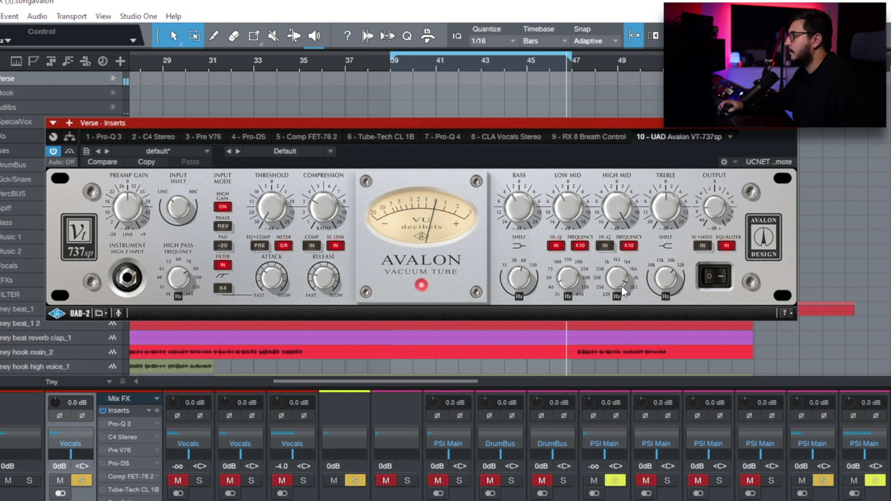
{"action": "scroll", "coordinate": [668, 216], "scroll_direction": "down", "scroll_amount": 2}
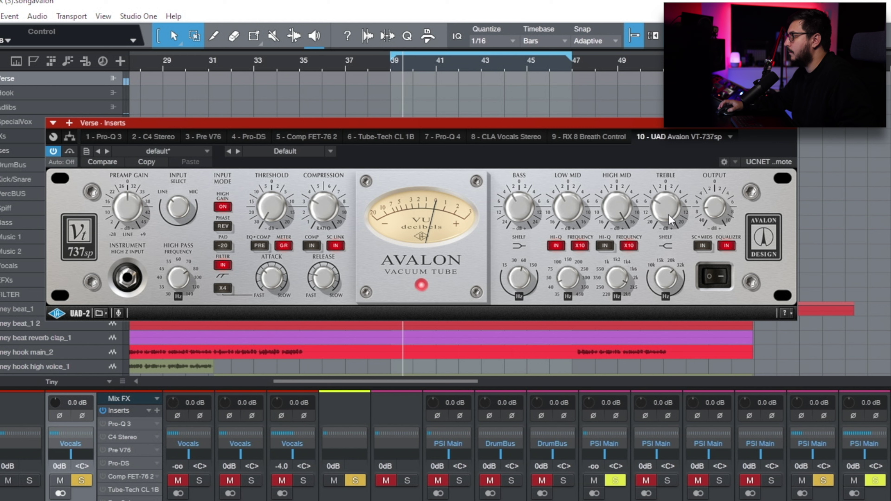
{"action": "scroll", "coordinate": [668, 215], "scroll_direction": "up", "scroll_amount": 2}
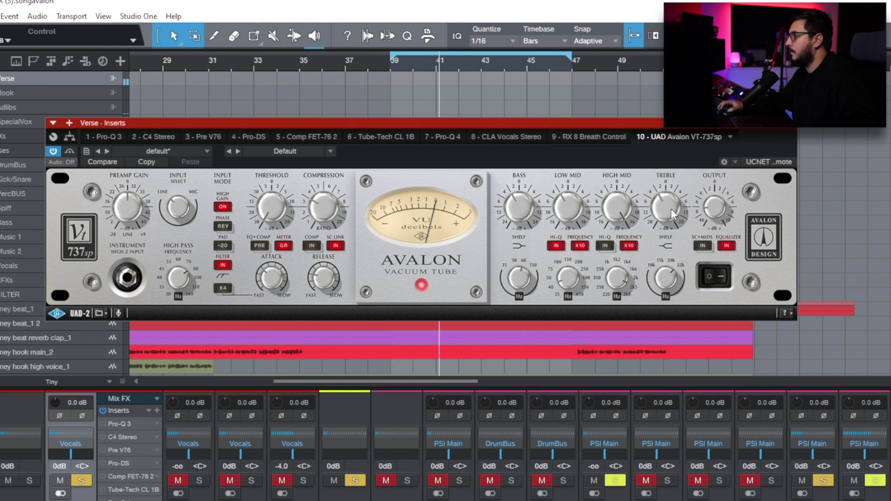
Step: Check the verse with the Avalon off and on, and retune the low-mid frequency and gain with its Hi-Q disengaged
{"action": "left_click", "coordinate": [715, 285]}
{"action": "left_click", "coordinate": [715, 293]}
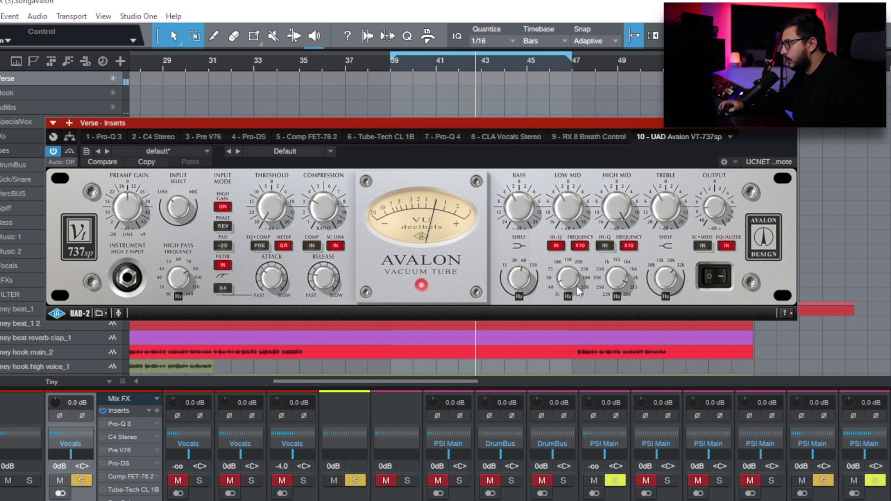
{"action": "left_click_drag", "start_coordinate": [572, 278], "coordinate": [578, 215]}
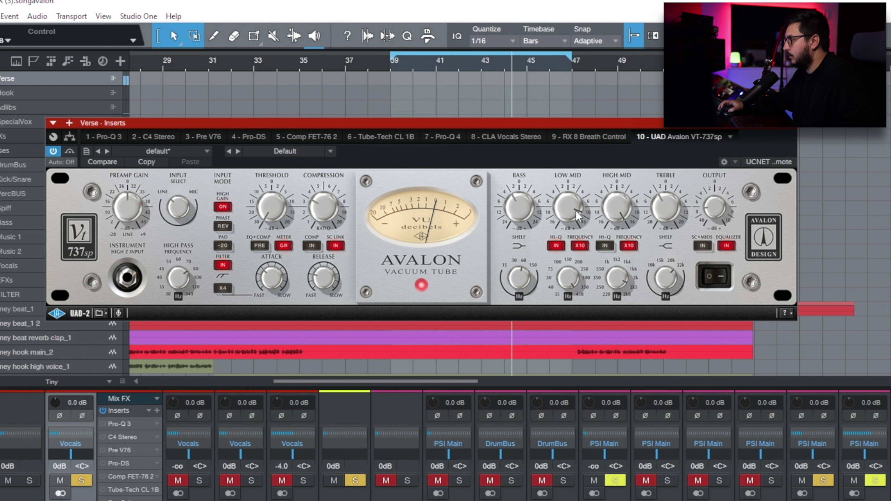
{"action": "scroll", "coordinate": [568, 287], "scroll_direction": "down", "scroll_amount": 3}
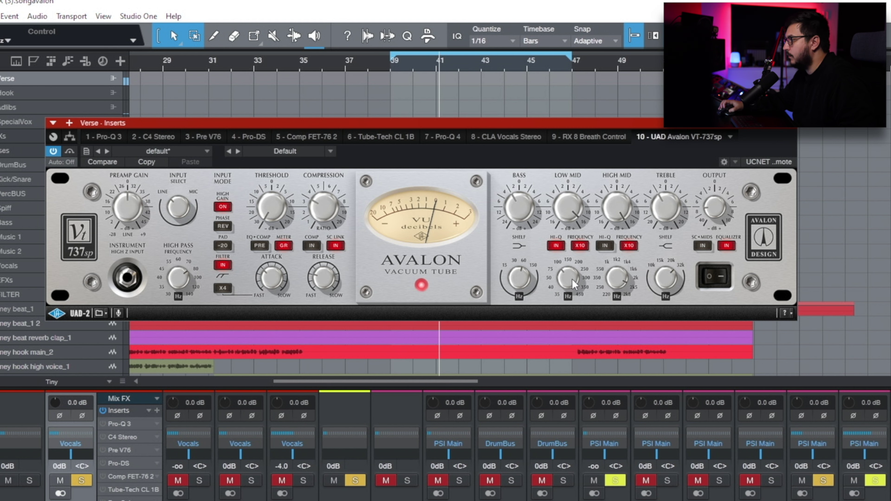
{"action": "left_click", "coordinate": [559, 244]}
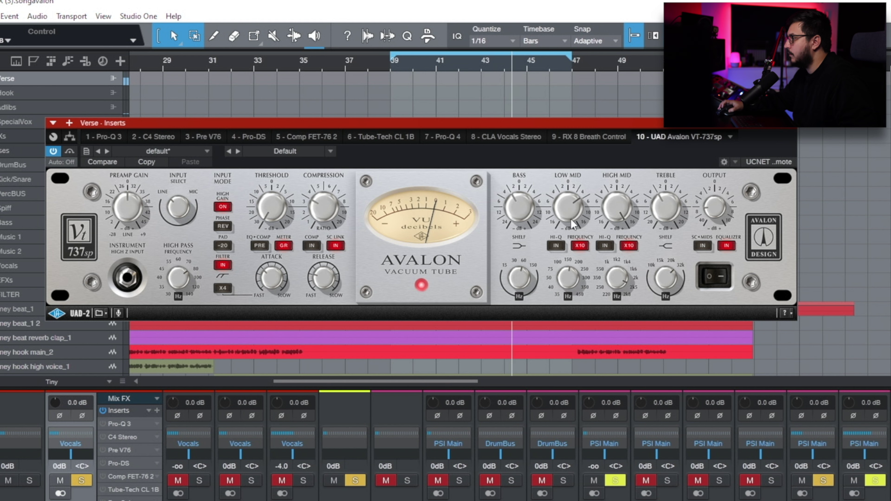
{"action": "scroll", "coordinate": [623, 284], "scroll_direction": "down", "scroll_amount": 2}
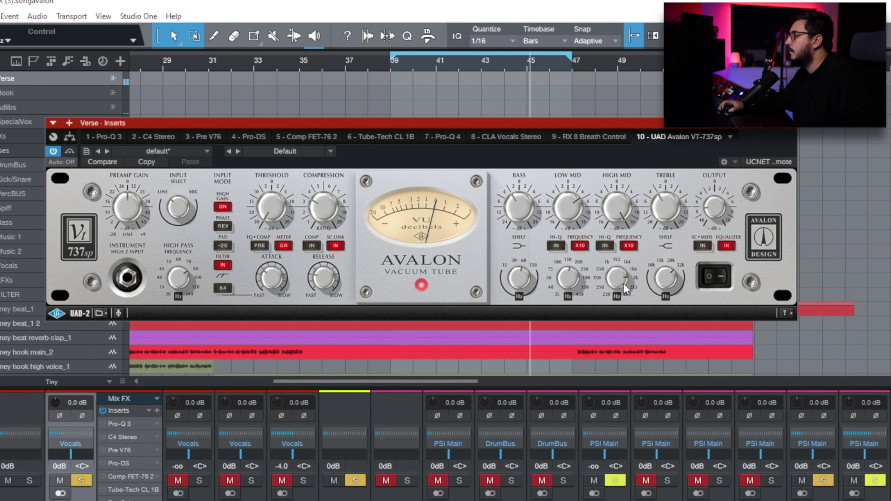
Step: Adjust the Avalon's high-mid and treble settings and compare the verse with the unit off and on
{"action": "scroll", "coordinate": [616, 223], "scroll_direction": "down", "scroll_amount": 2}
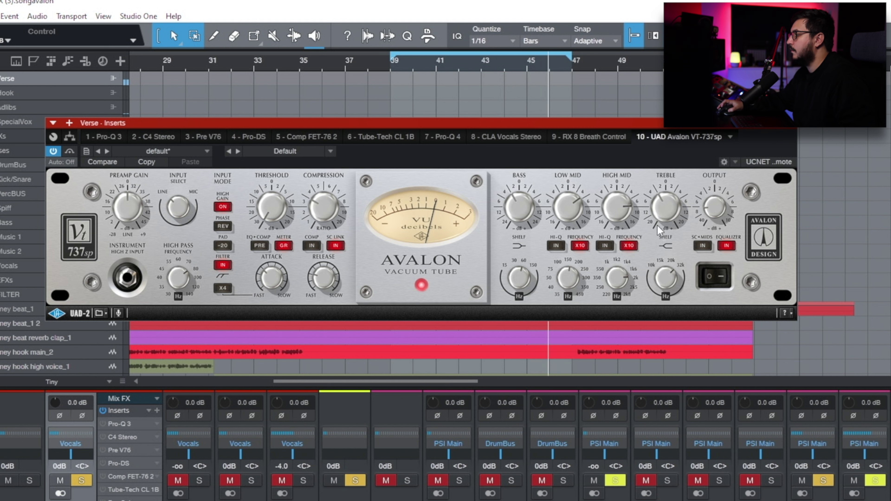
{"action": "scroll", "coordinate": [665, 212], "scroll_direction": "up", "scroll_amount": 3}
{"action": "scroll", "coordinate": [670, 211], "scroll_direction": "down", "scroll_amount": 3}
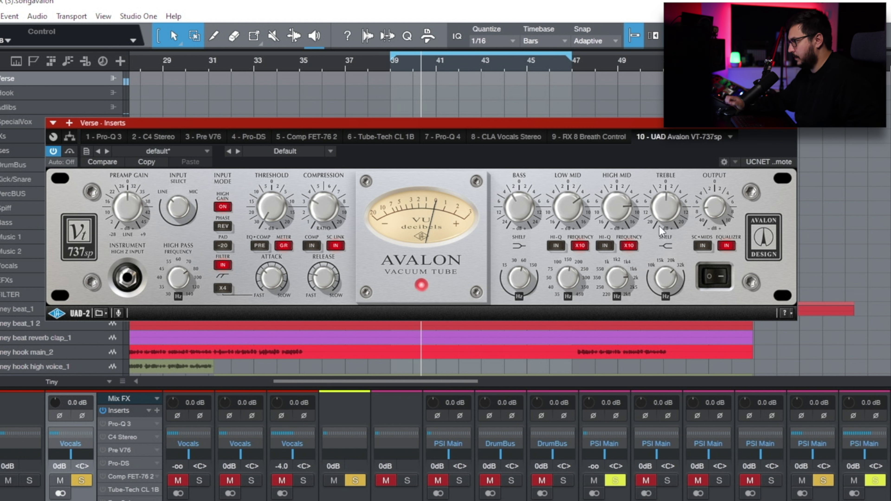
{"action": "scroll", "coordinate": [670, 209], "scroll_direction": "up", "scroll_amount": 5}
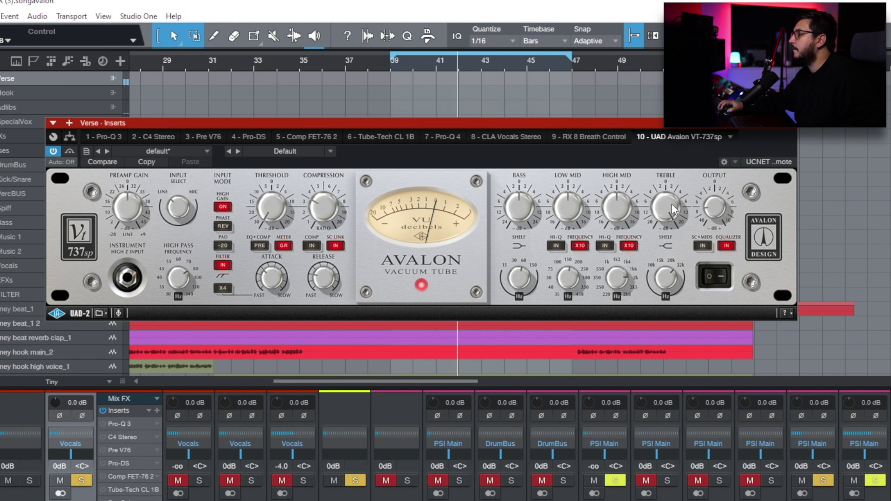
{"action": "left_click", "coordinate": [707, 265]}
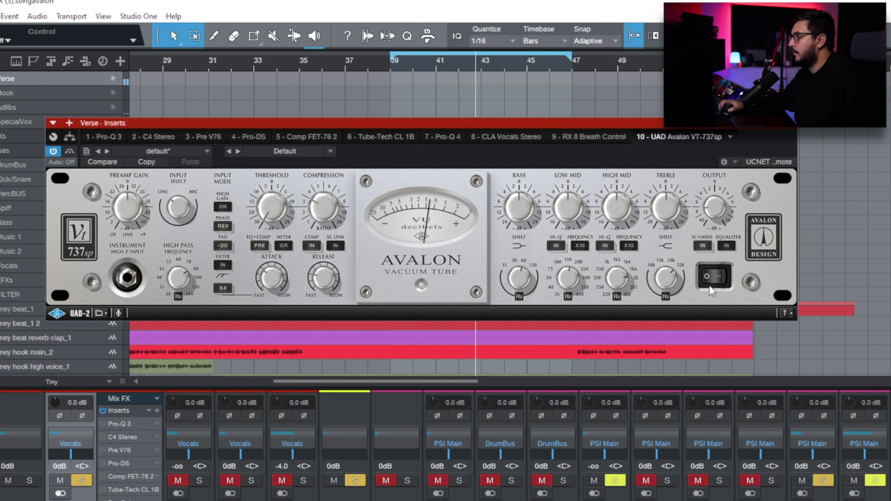
{"action": "left_click", "coordinate": [711, 277]}
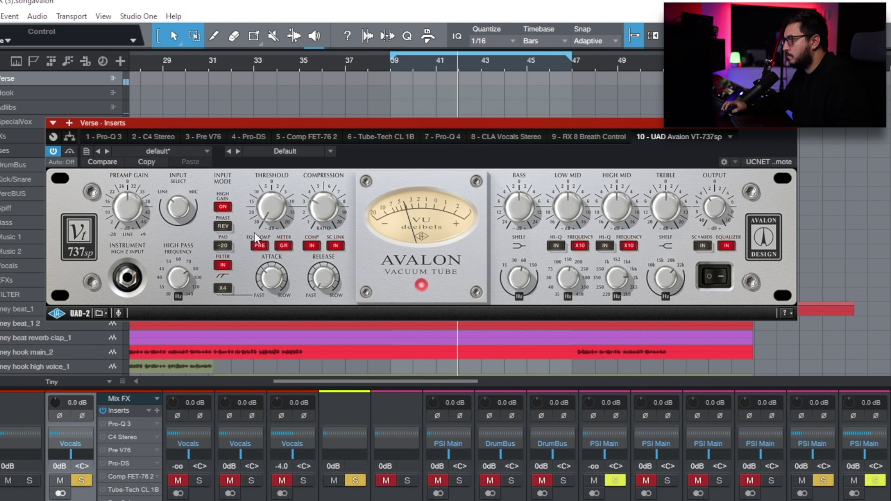
Step: Adjust the compressor threshold and rework both mid bands, with low-mid Hi-Q engaged and both X10 switches off
{"action": "left_click_drag", "start_coordinate": [282, 218], "coordinate": [276, 210]}
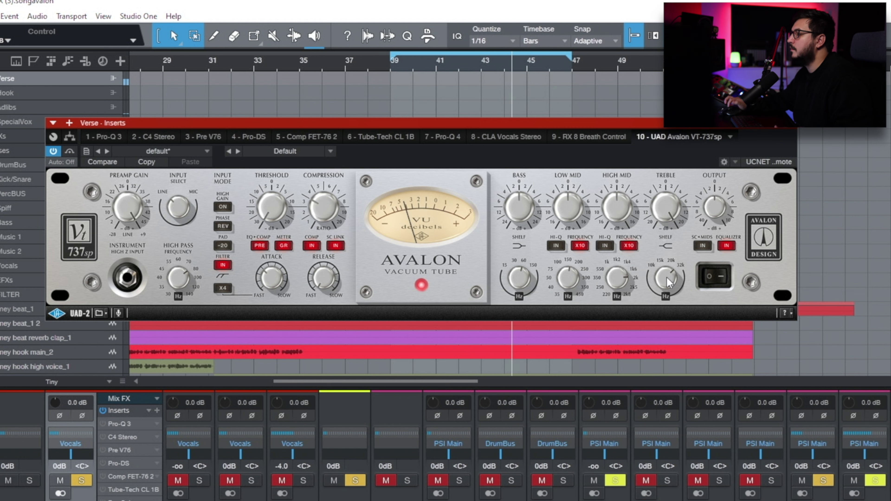
{"action": "left_click", "coordinate": [557, 245]}
{"action": "left_click", "coordinate": [579, 246]}
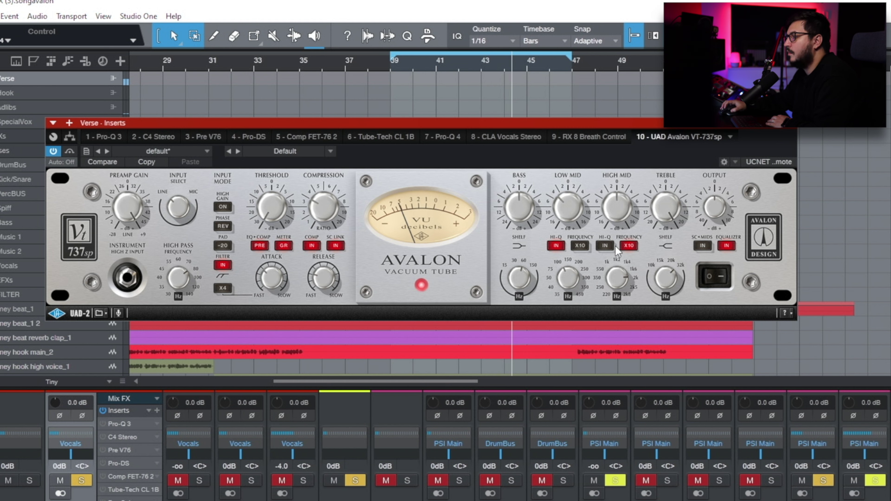
{"action": "left_click_drag", "start_coordinate": [624, 215], "coordinate": [610, 284]}
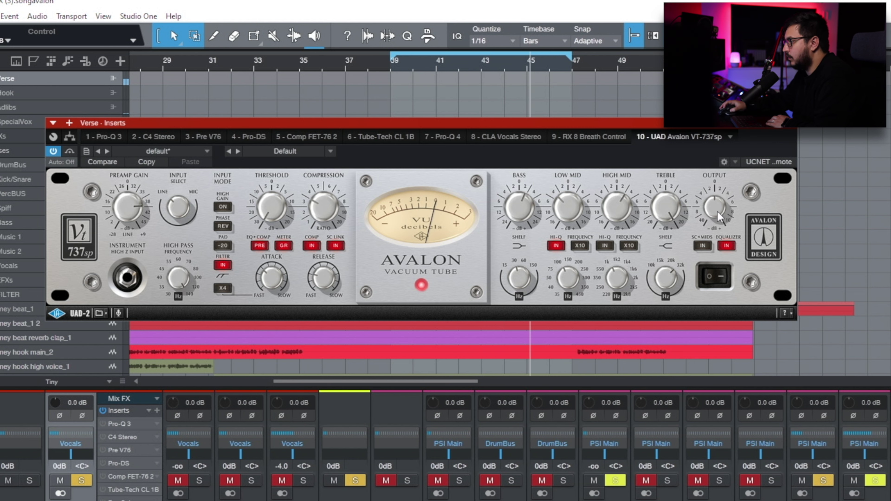
Step: Compare the verse with and without the complete Avalon chain, cycling the unit's power twice
{"action": "left_click", "coordinate": [722, 278]}
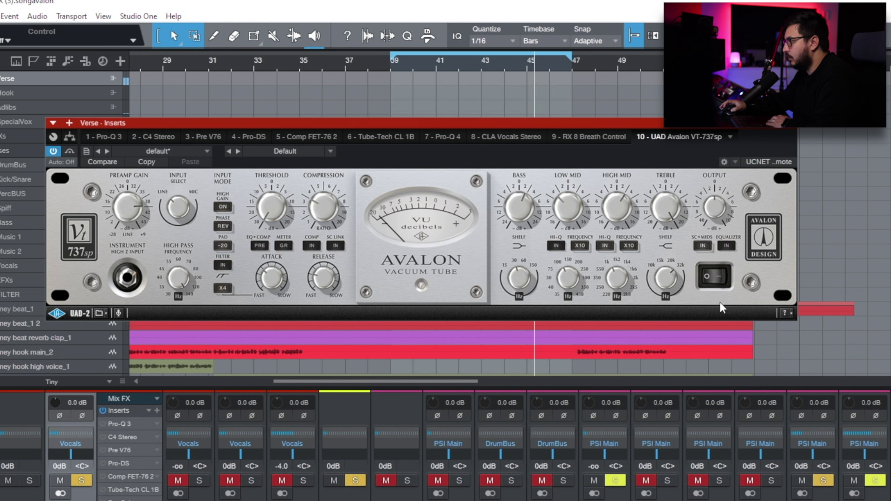
{"action": "left_click", "coordinate": [722, 278]}
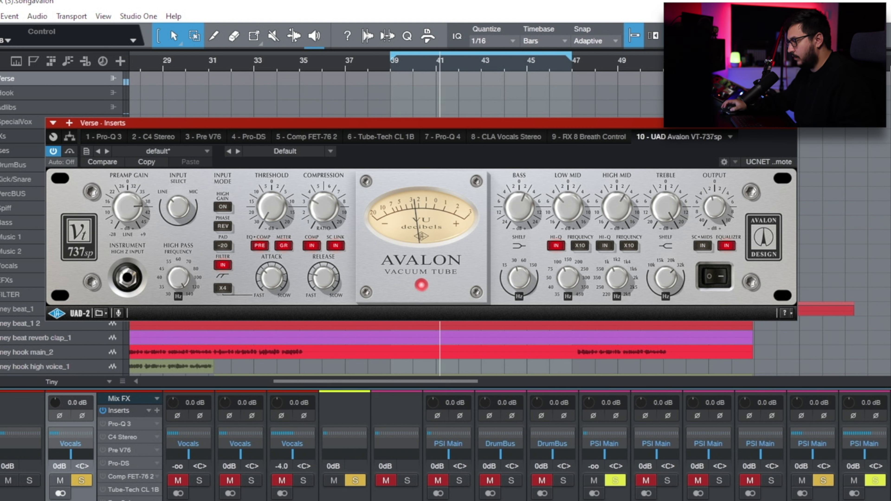
{"action": "left_click", "coordinate": [721, 282]}
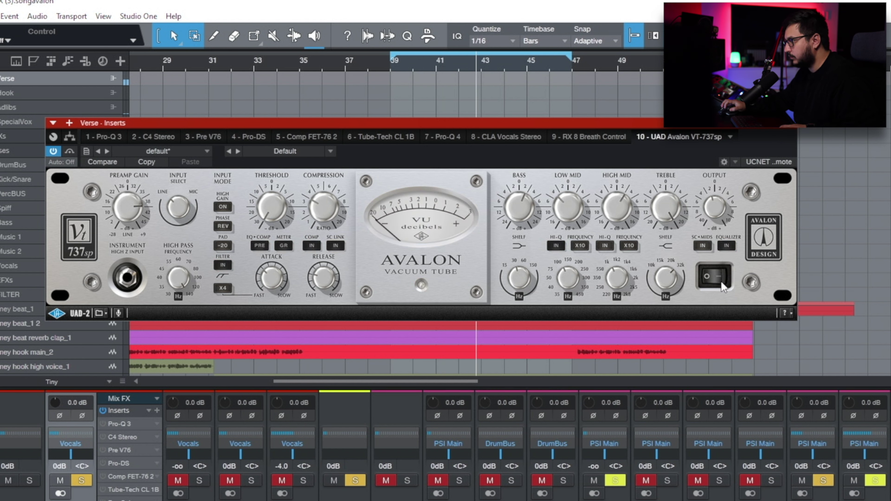
{"action": "left_click", "coordinate": [721, 283]}
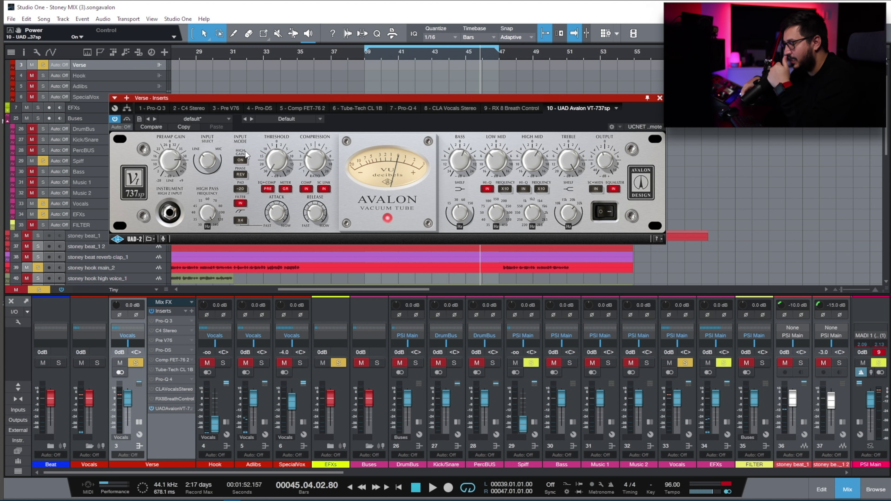
Step: Set the Avalon's bass gain to 0.0 dB
{"action": "scroll", "coordinate": [365, 76], "scroll_direction": "right", "scroll_amount": 1}
{"action": "scroll", "coordinate": [475, 170], "scroll_direction": "up", "scroll_amount": 2}
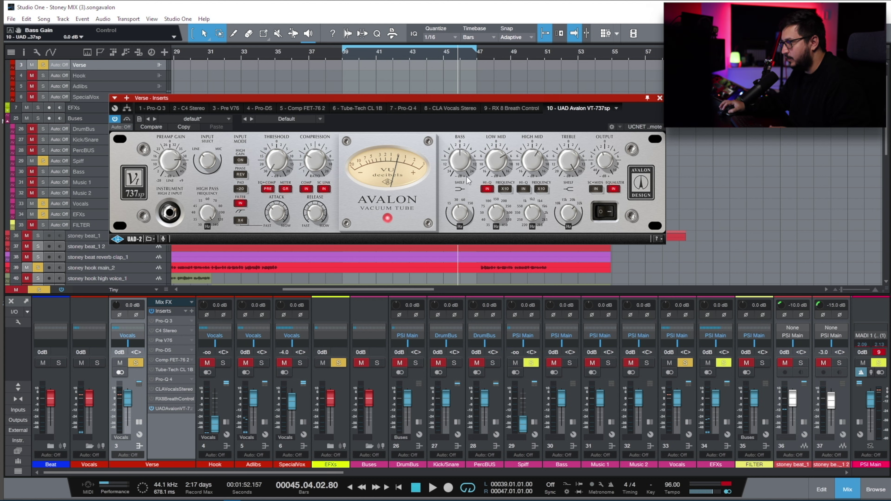